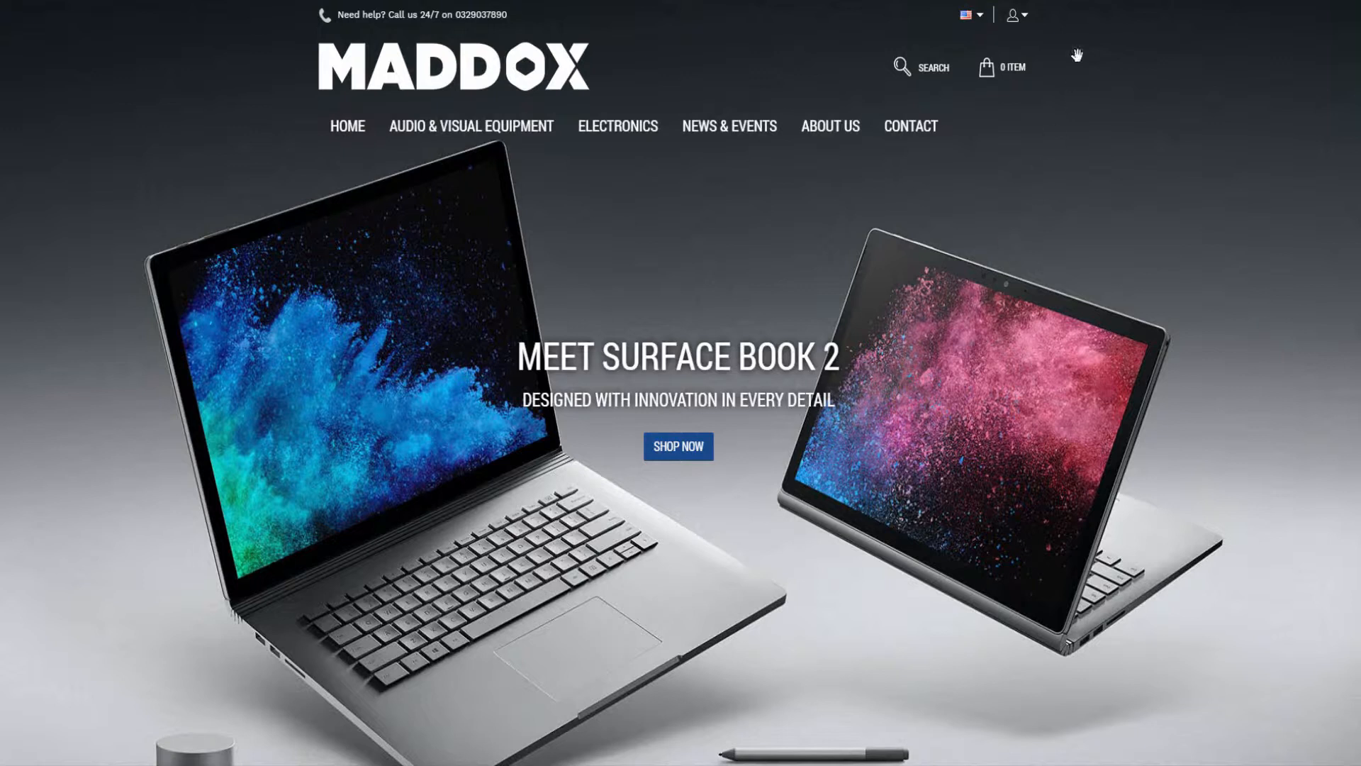
# Step: Open the details of the Special Offer sales agreement from the account's sales agreements list
pyautogui.click(1025, 13)
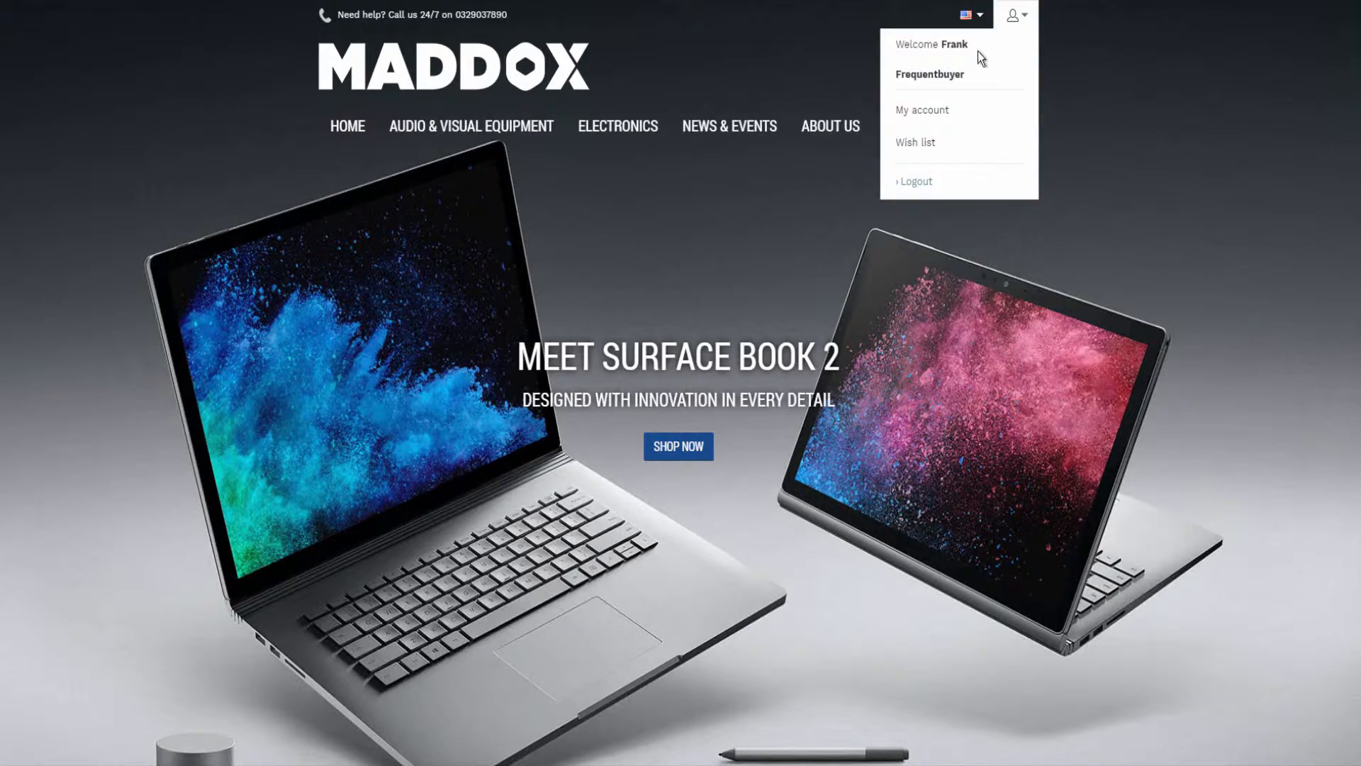
pyautogui.click(951, 111)
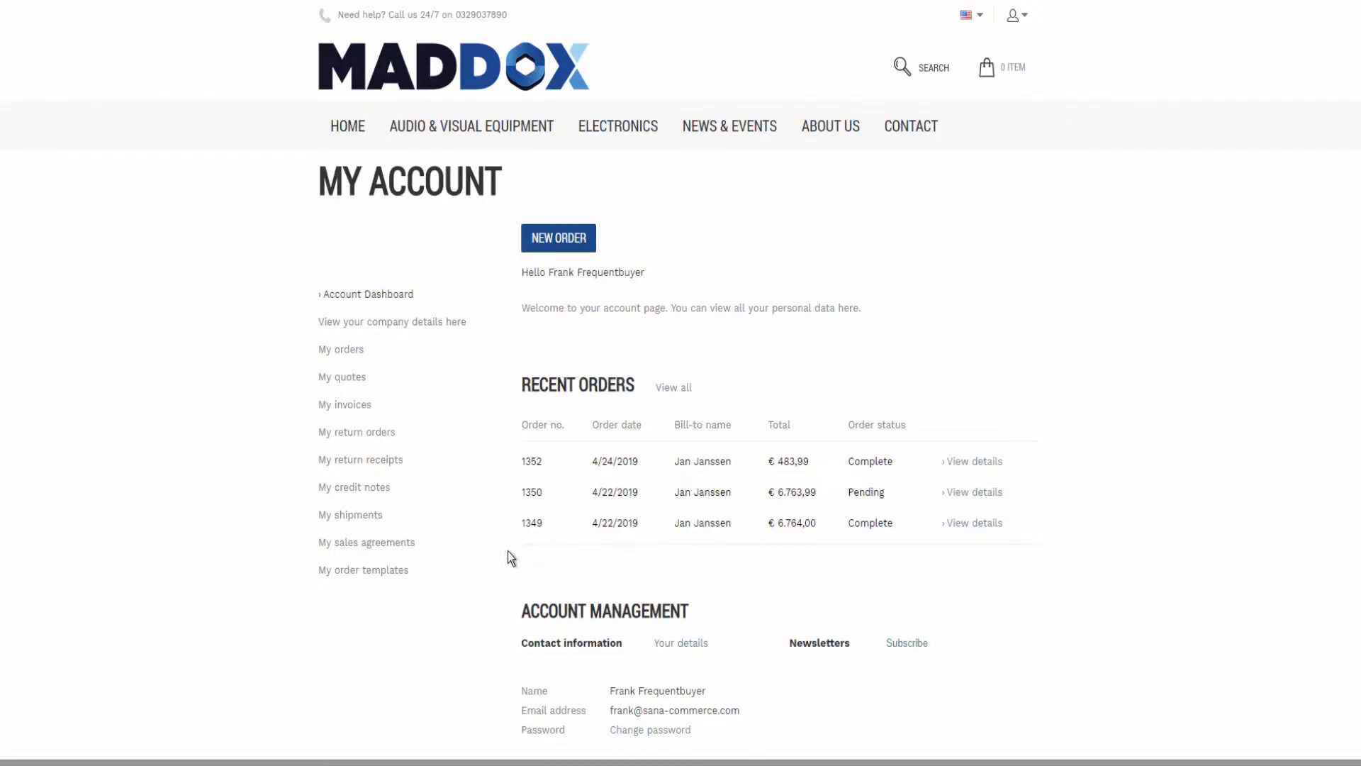
pyautogui.click(403, 546)
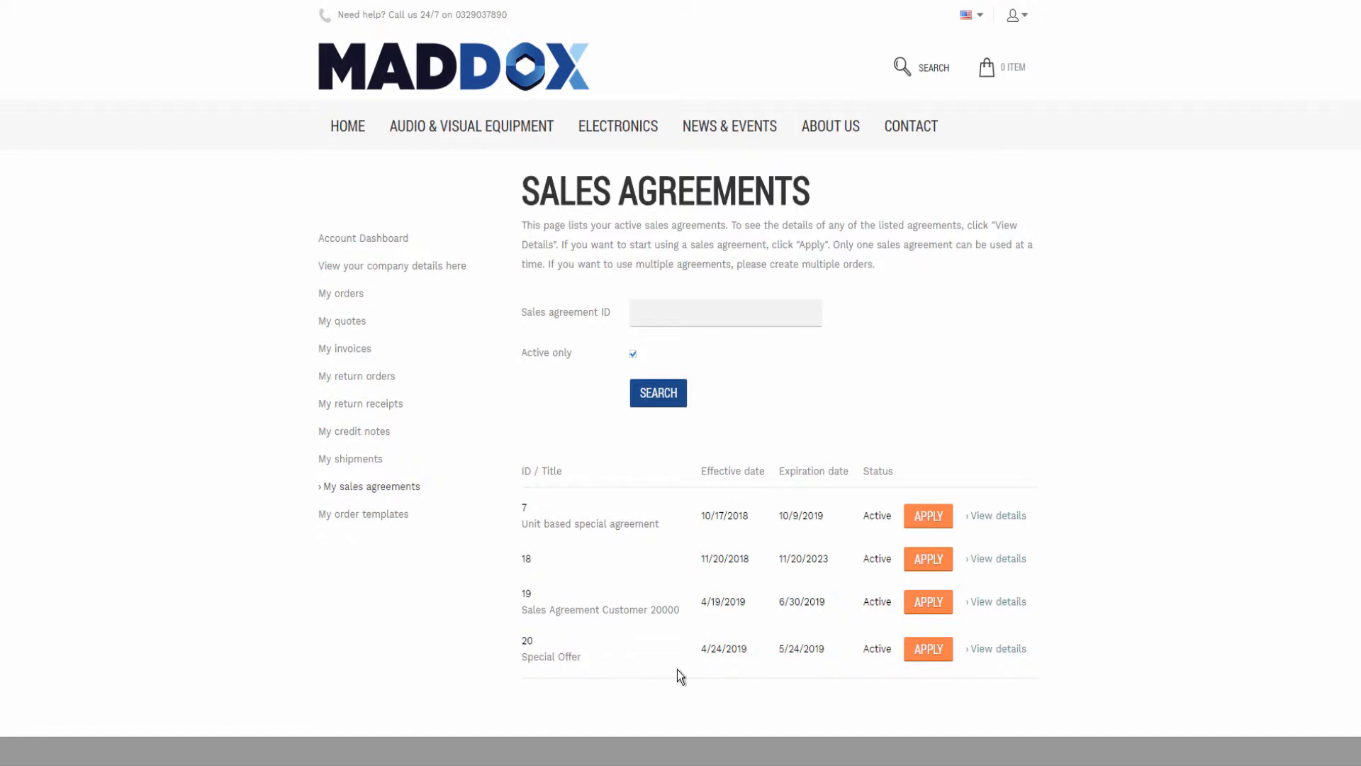
pyautogui.click(994, 651)
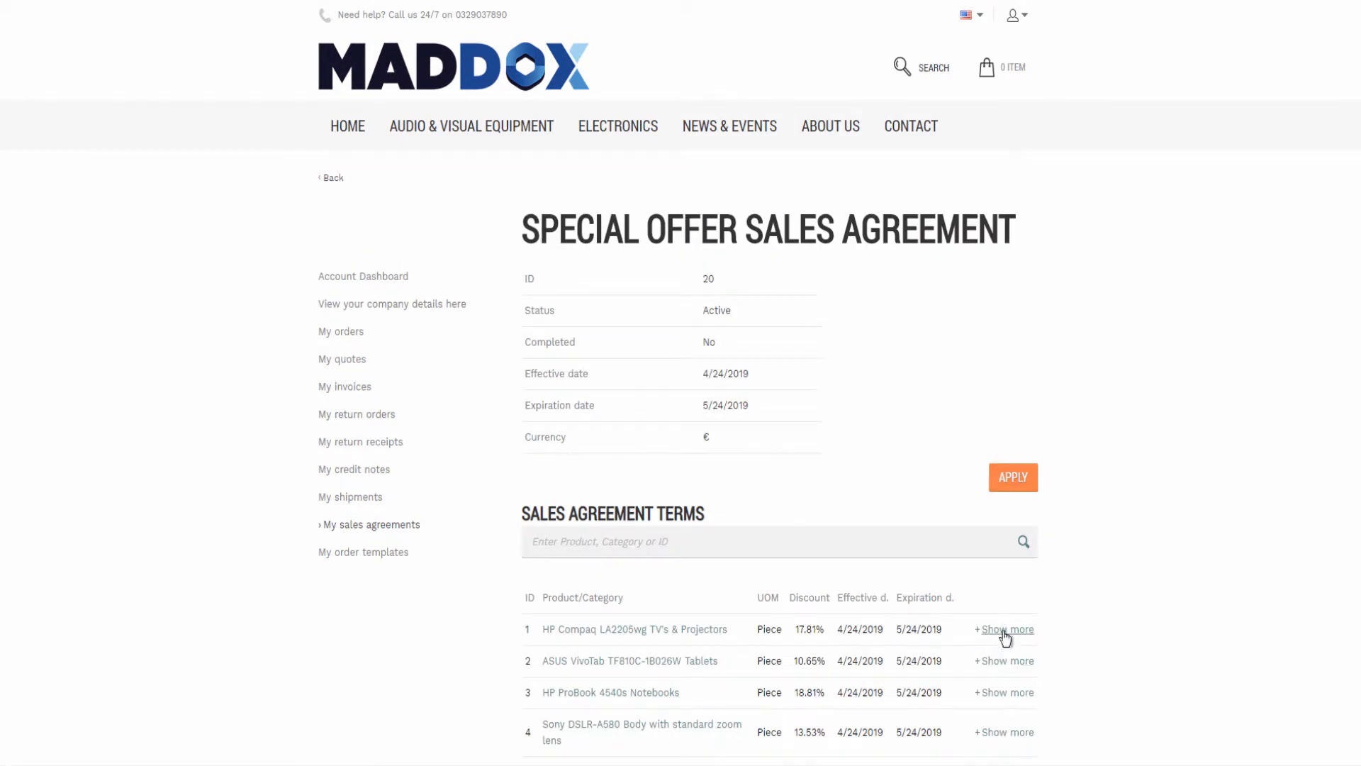
# Step: Expand the HP Compaq LA2205wg and ASUS VivoTab TF810C-1B026W terms to examine their commitments, prices and remaining quantities
pyautogui.click(1004, 630)
pyautogui.scroll(-2, 1006, 638)
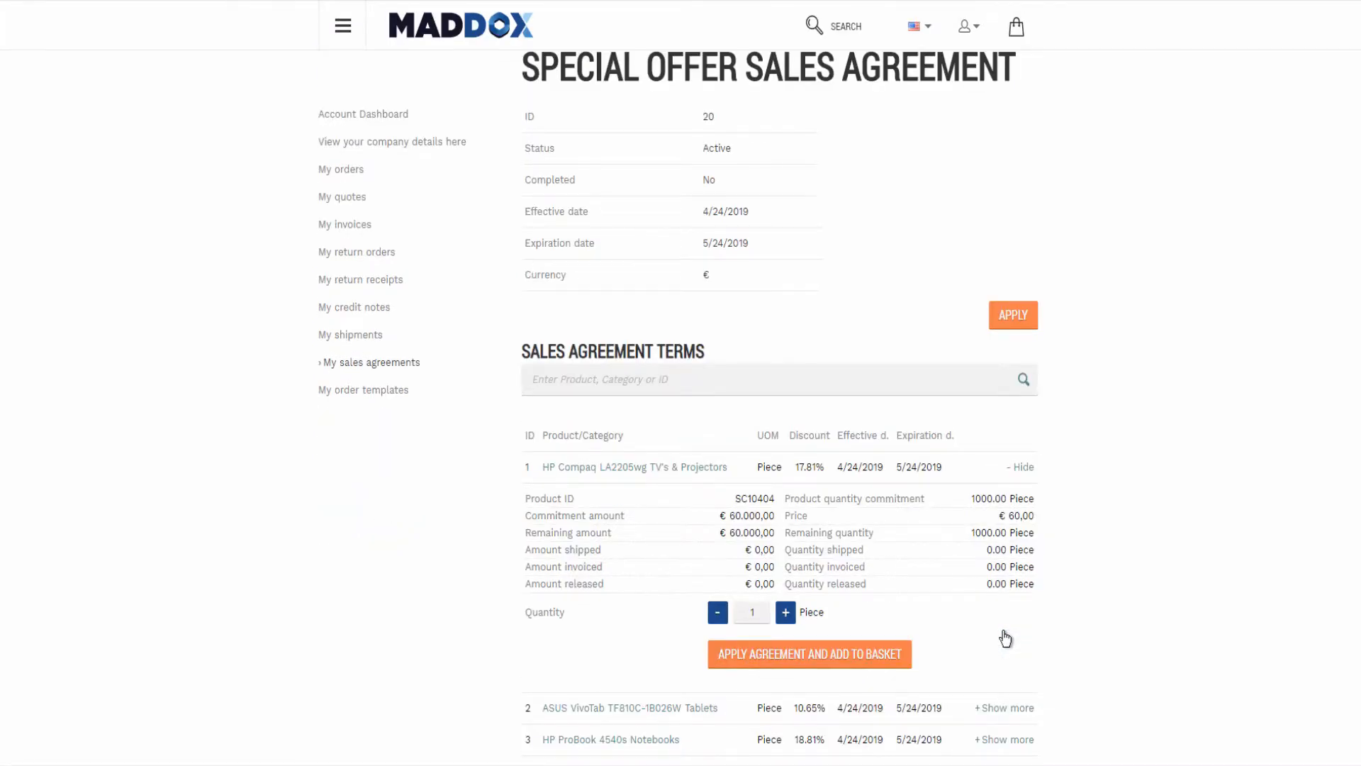
pyautogui.scroll(-1, 1002, 631)
pyautogui.click(1025, 630)
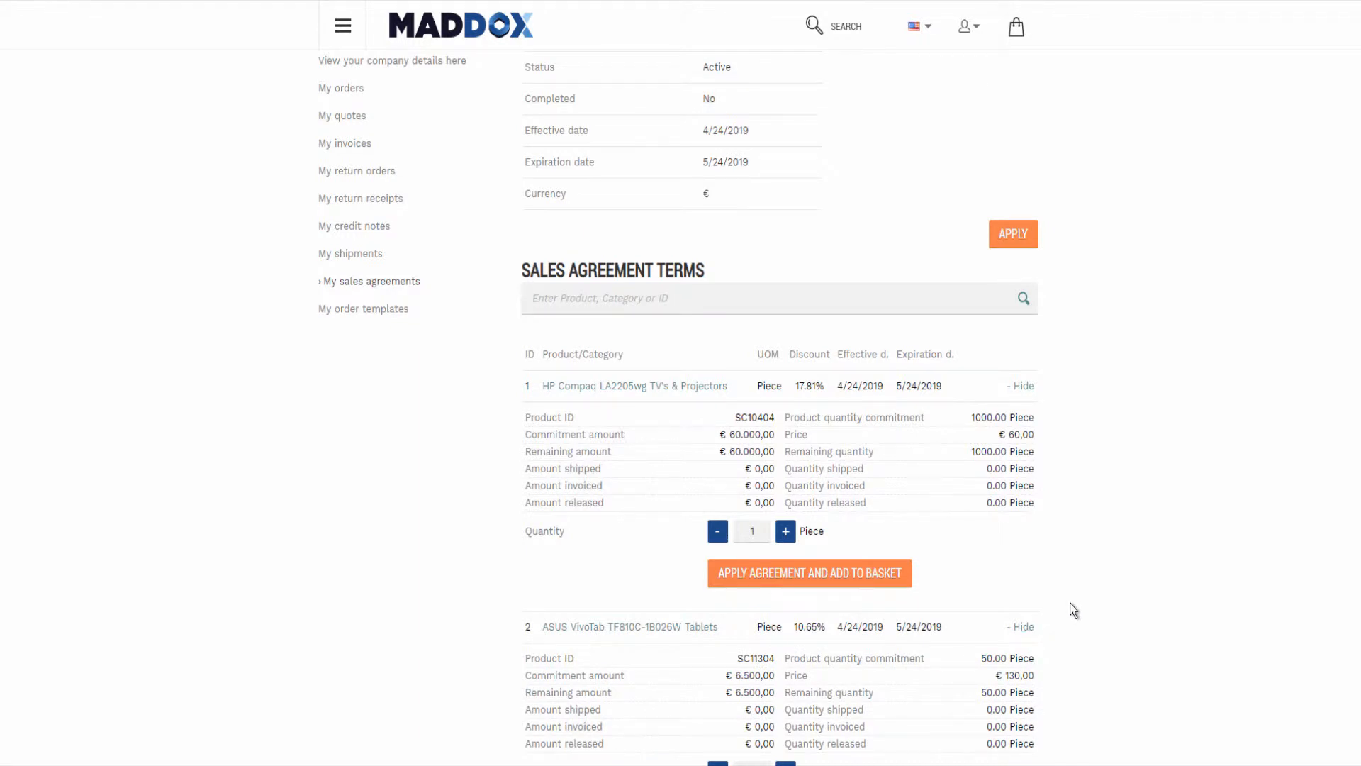
pyautogui.scroll(3, 1071, 605)
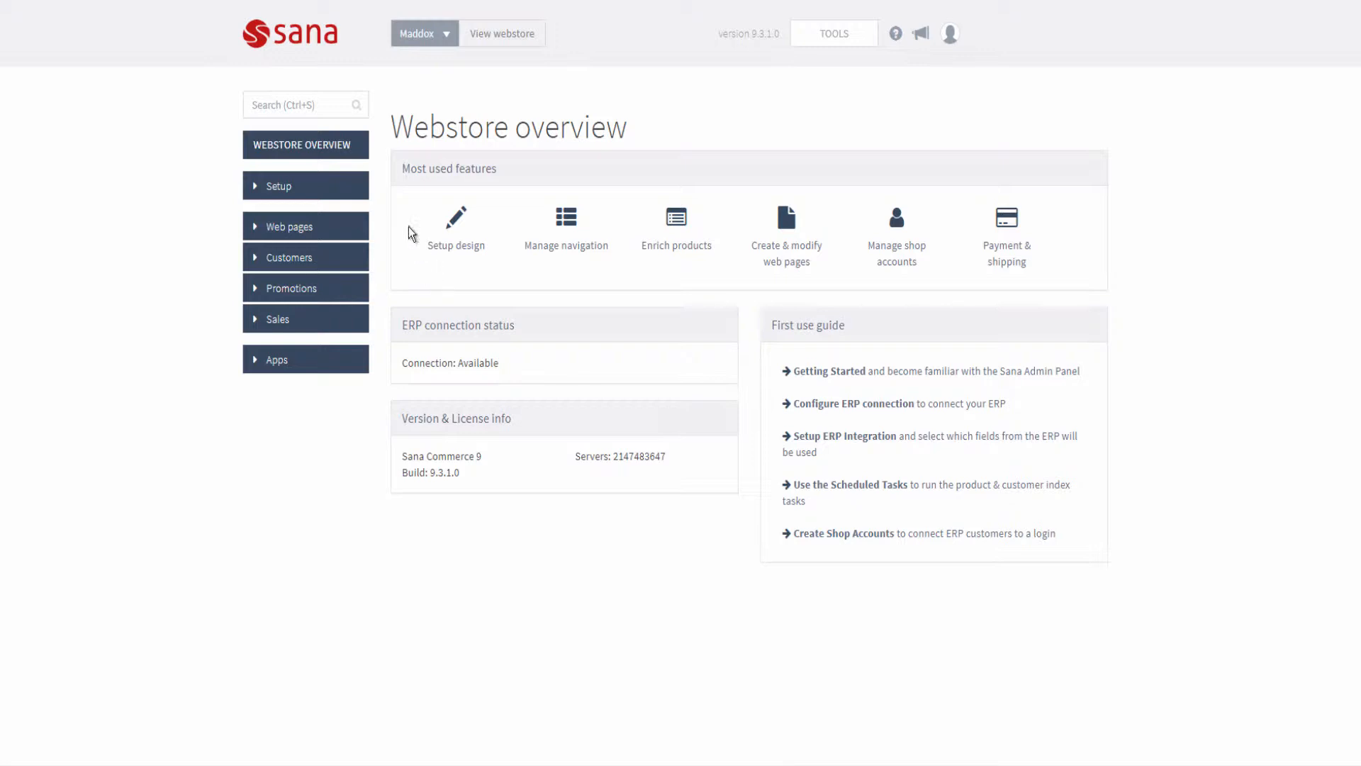
# Step: Switch to the Sana admin panel and review the Sales agreements options for B2B customers and sales agents in the Ordering & checkout setup
pyautogui.click(345, 190)
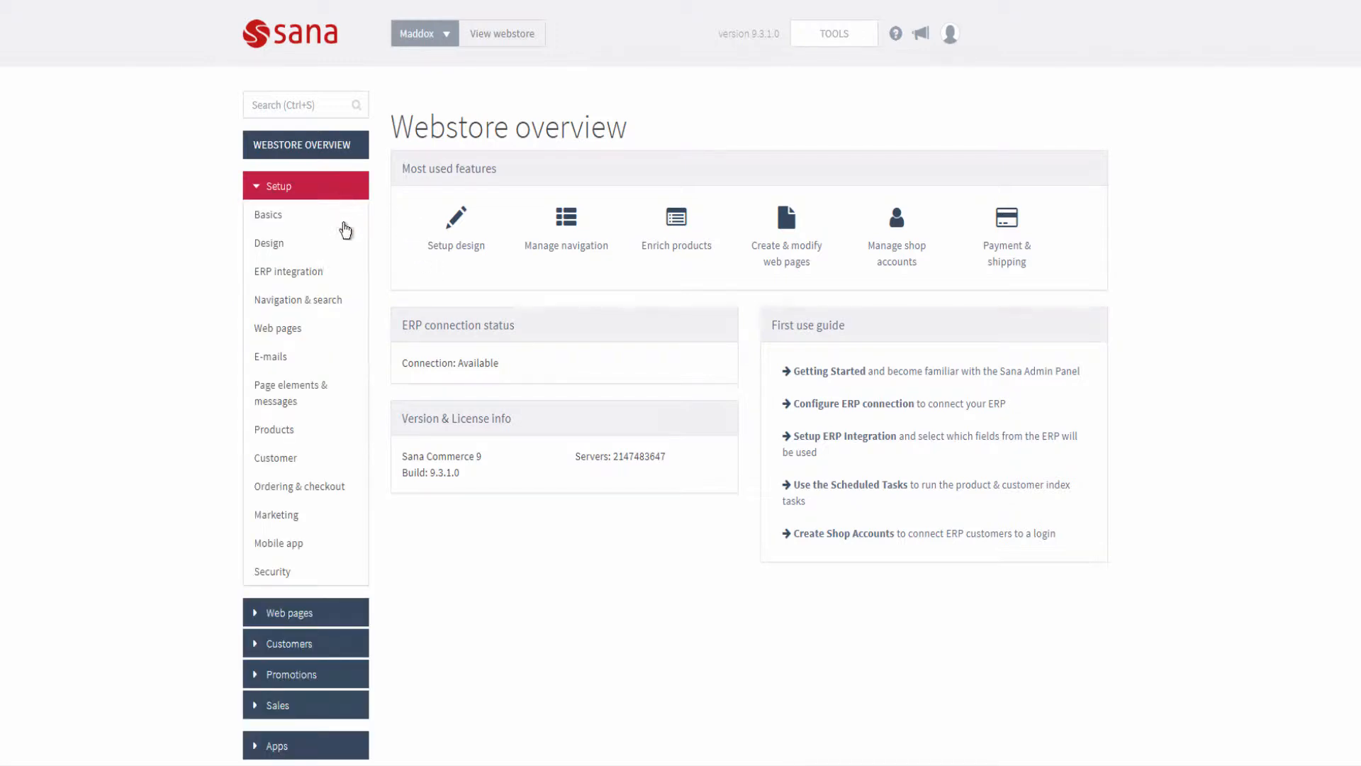
pyautogui.click(326, 488)
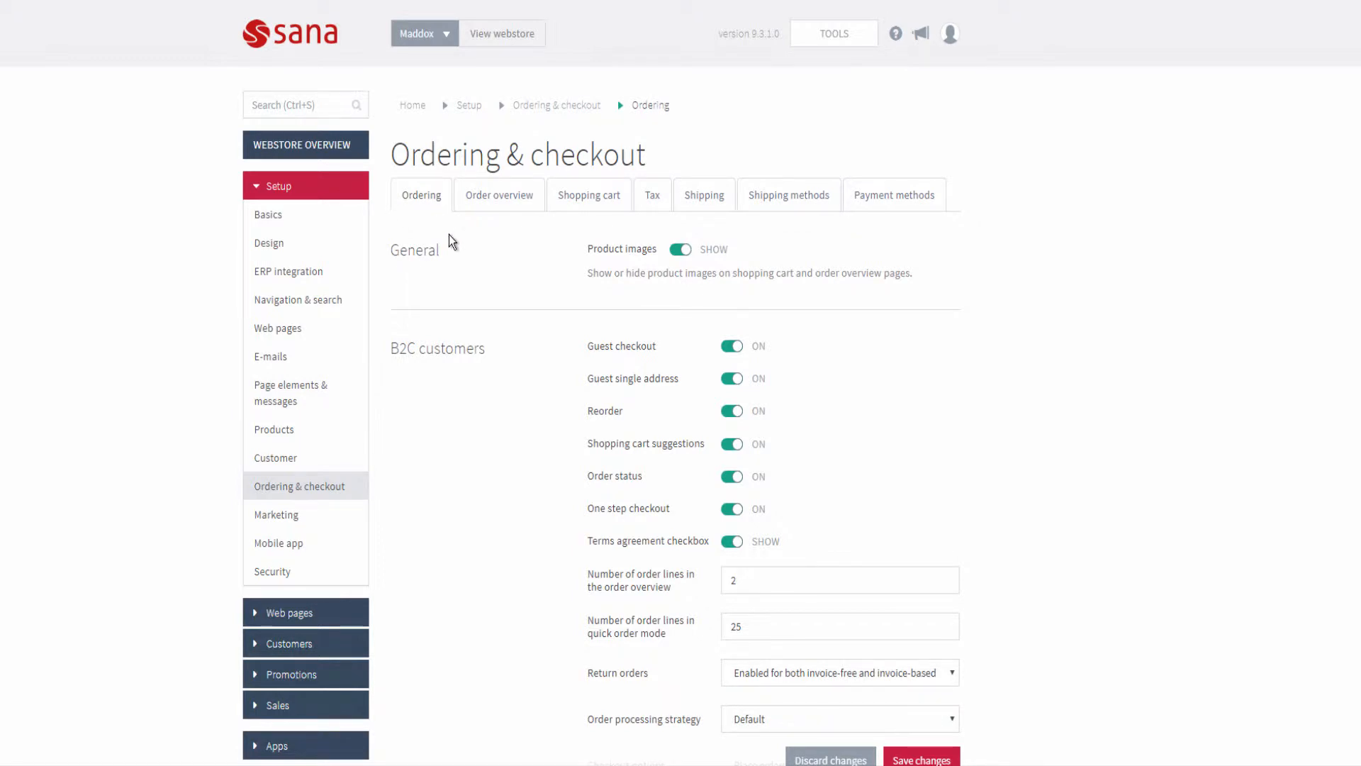
pyautogui.scroll(-9, 517, 401)
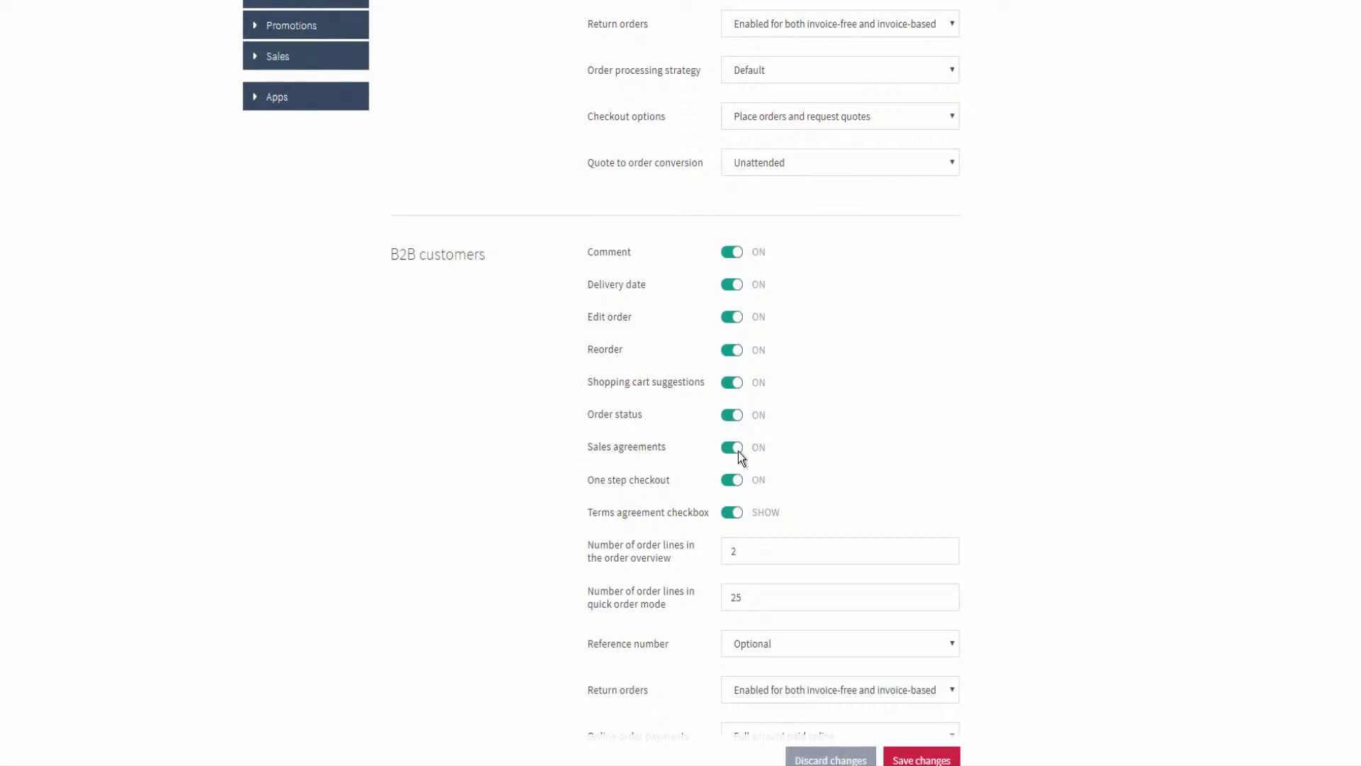
pyautogui.scroll(-11, 841, 460)
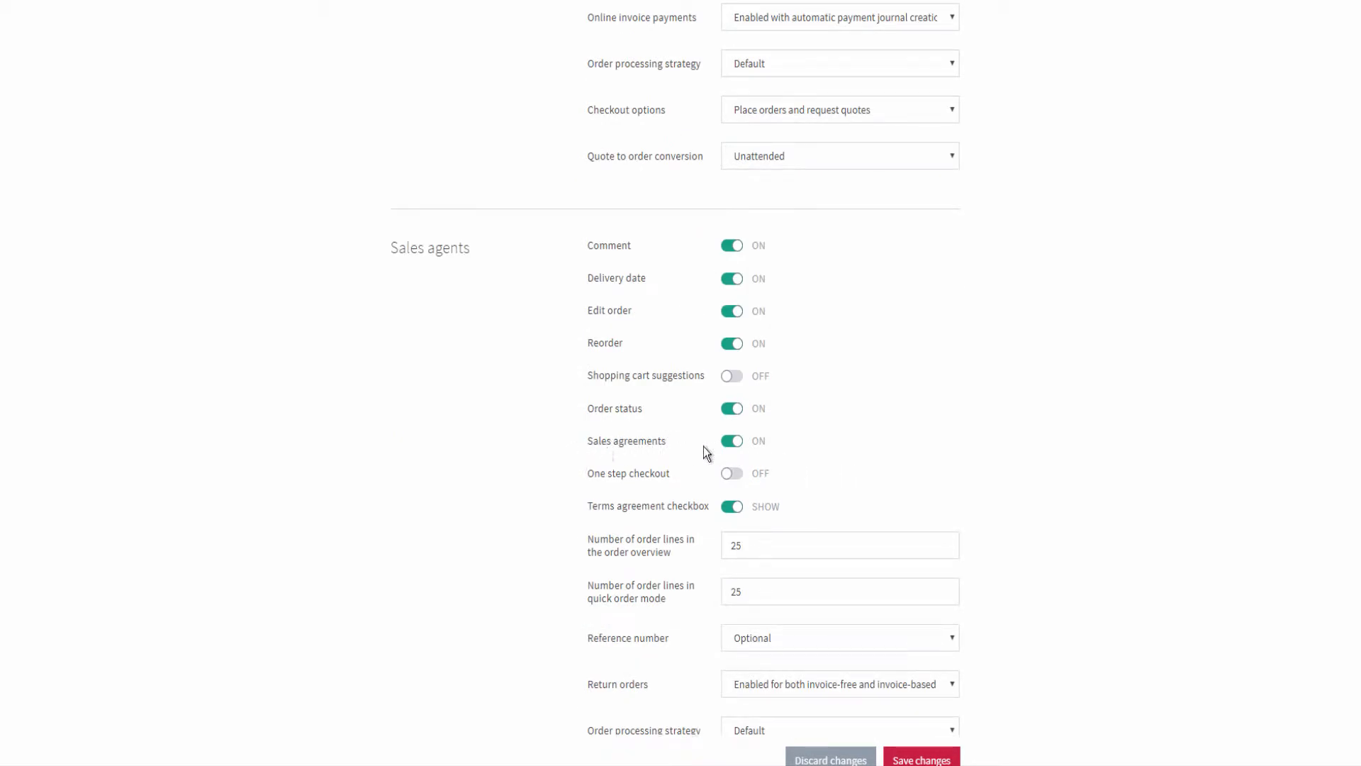
pyautogui.click(735, 445)
pyautogui.click(735, 446)
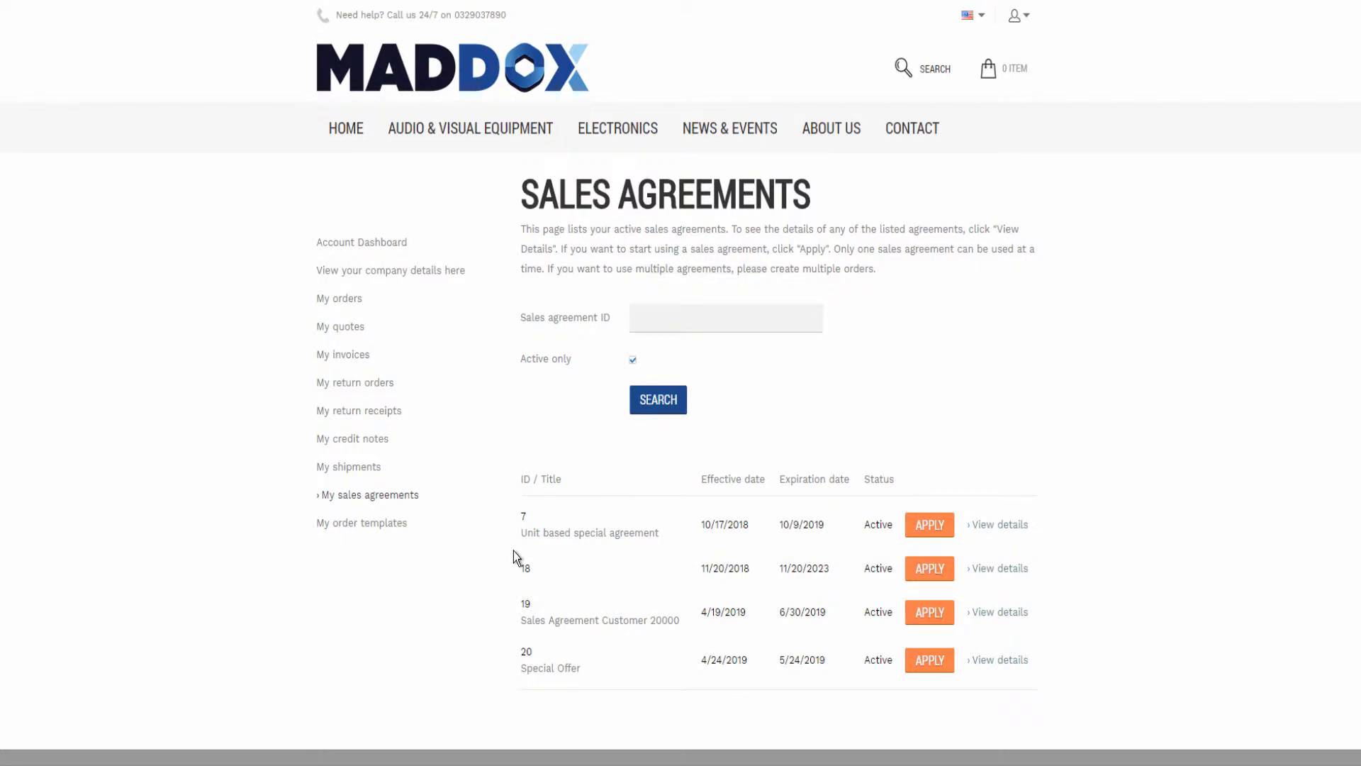
# Step: Switch to the Maddox webstore and search the sales agreements for ID 7
pyautogui.click(652, 328)
pyautogui.write('7')
pyautogui.press('Return')
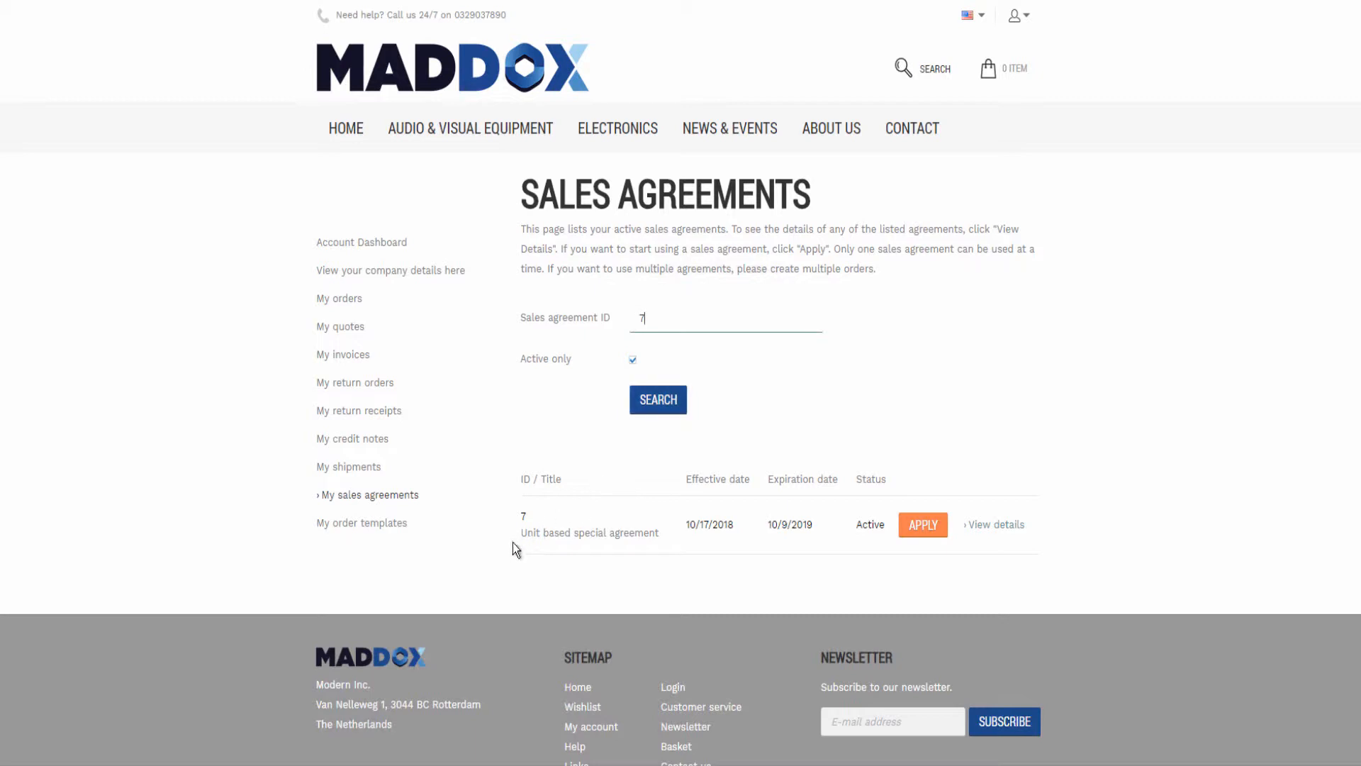
# Step: Clear the agreement ID and compare the list of sales agreements with the Active only filter off and on
pyautogui.press('BackSpace')
pyautogui.click(633, 361)
pyautogui.click(652, 399)
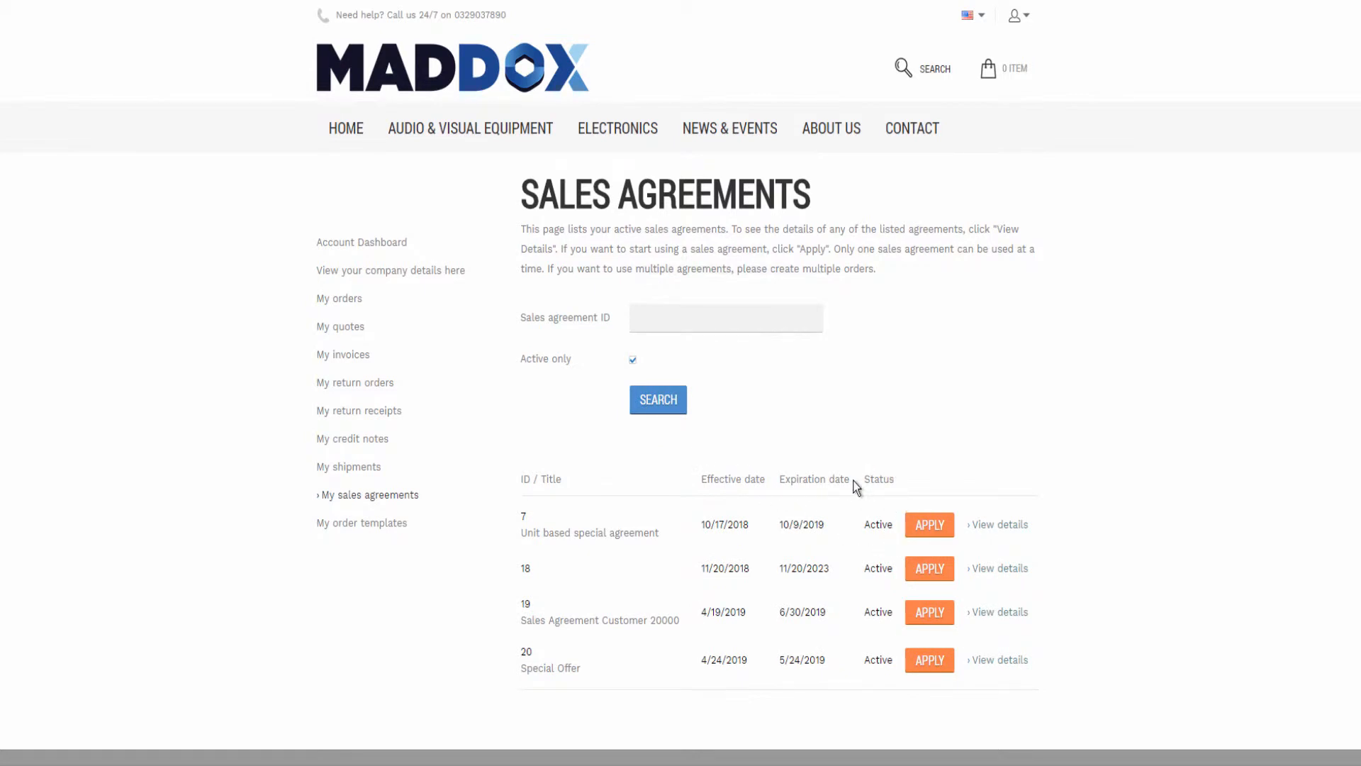
pyautogui.click(631, 361)
pyautogui.click(648, 401)
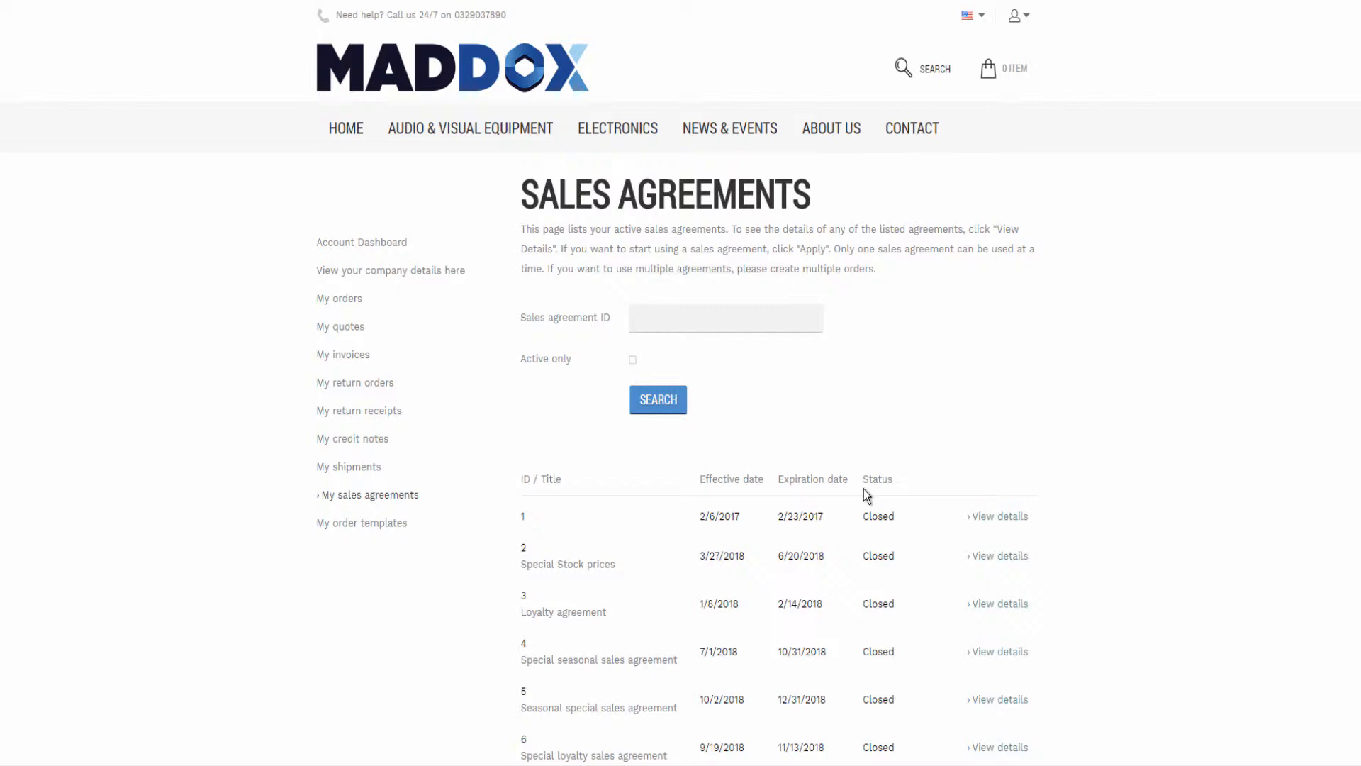
pyautogui.click(632, 361)
pyautogui.click(642, 401)
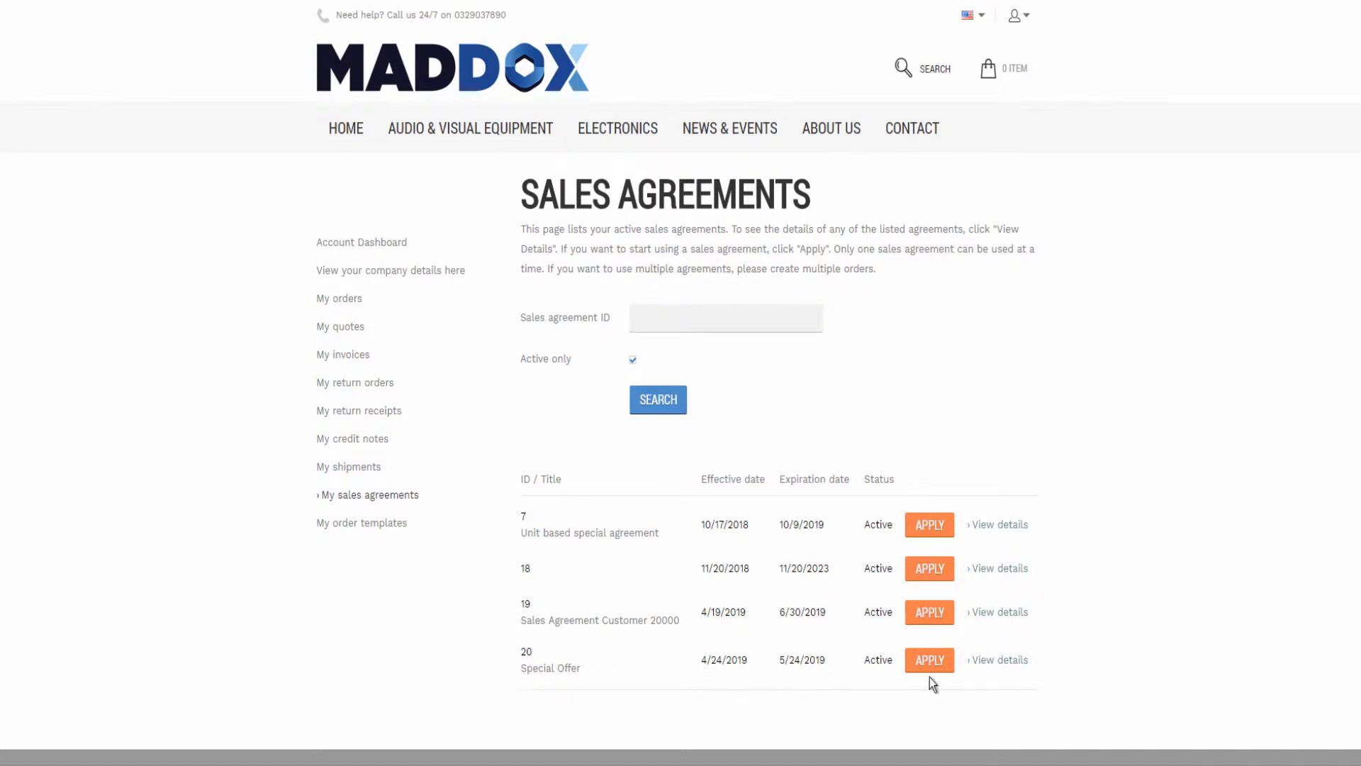
# Step: Open the Special Offer sales agreement and expand its HP Compaq LA2205wg and HP ProBook 4540s terms
pyautogui.click(986, 662)
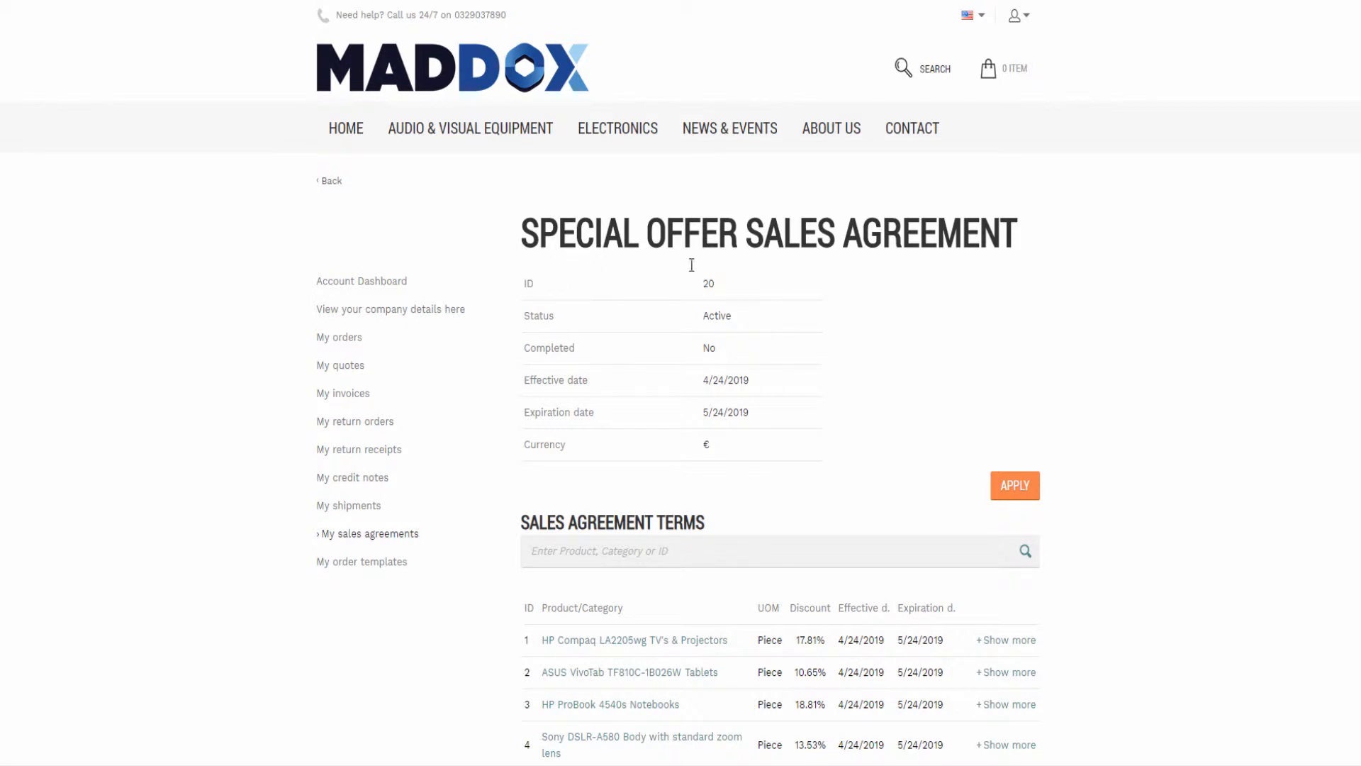
pyautogui.scroll(-3, 824, 400)
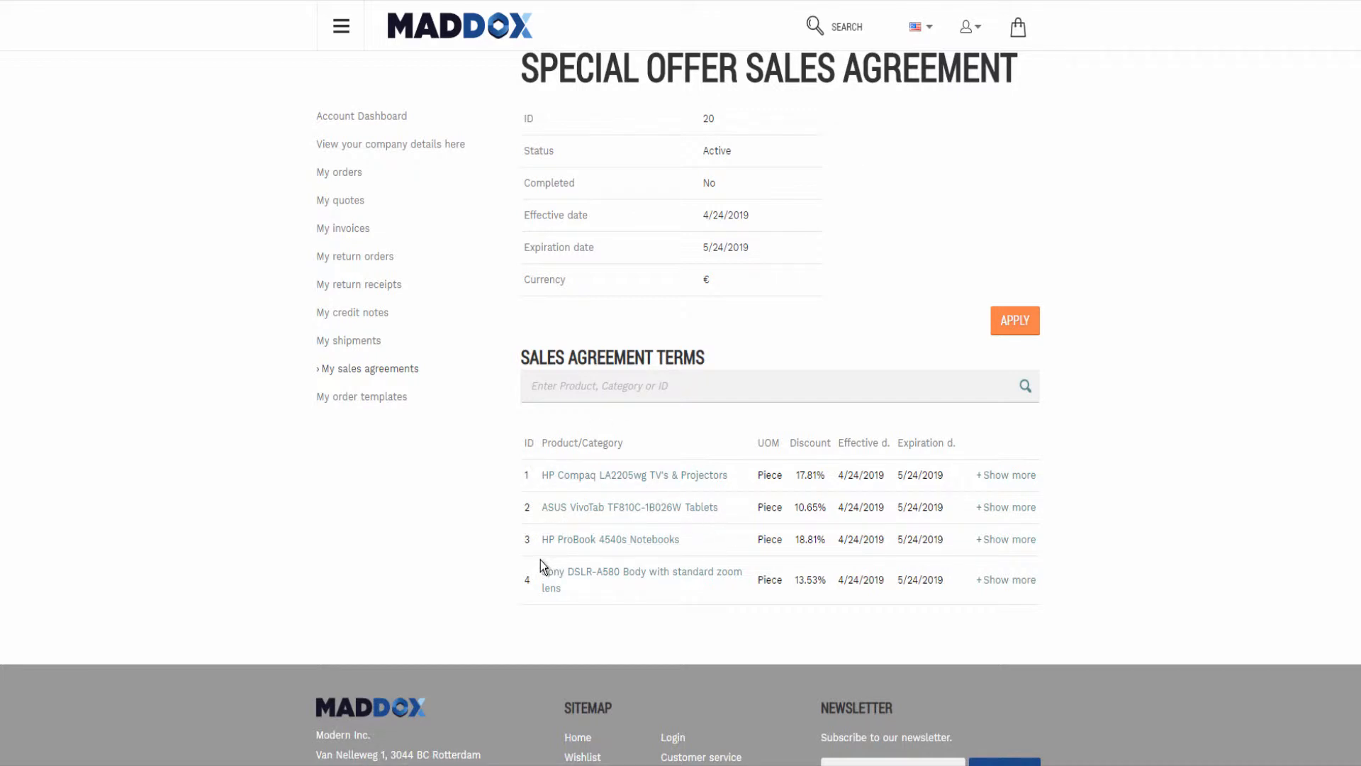
pyautogui.click(1000, 477)
pyautogui.scroll(-3, 1007, 496)
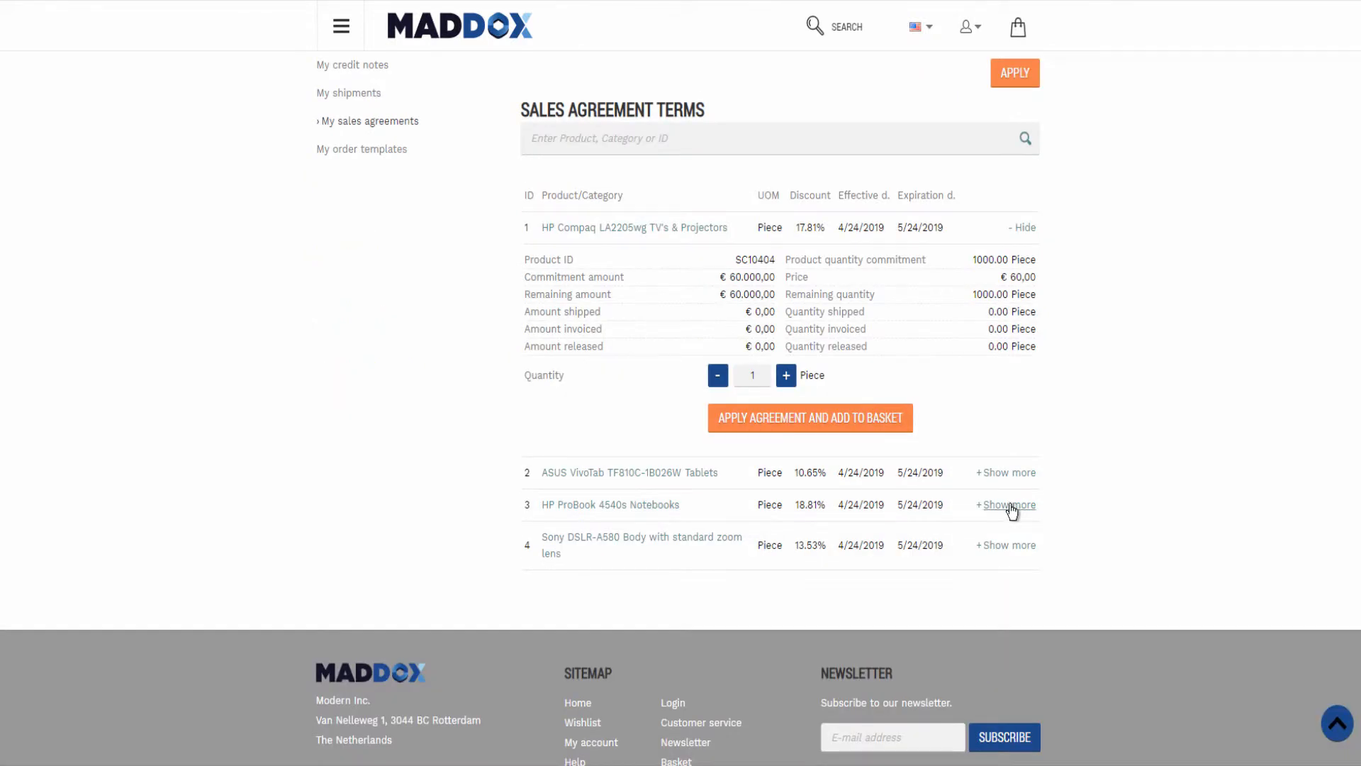
pyautogui.click(1010, 505)
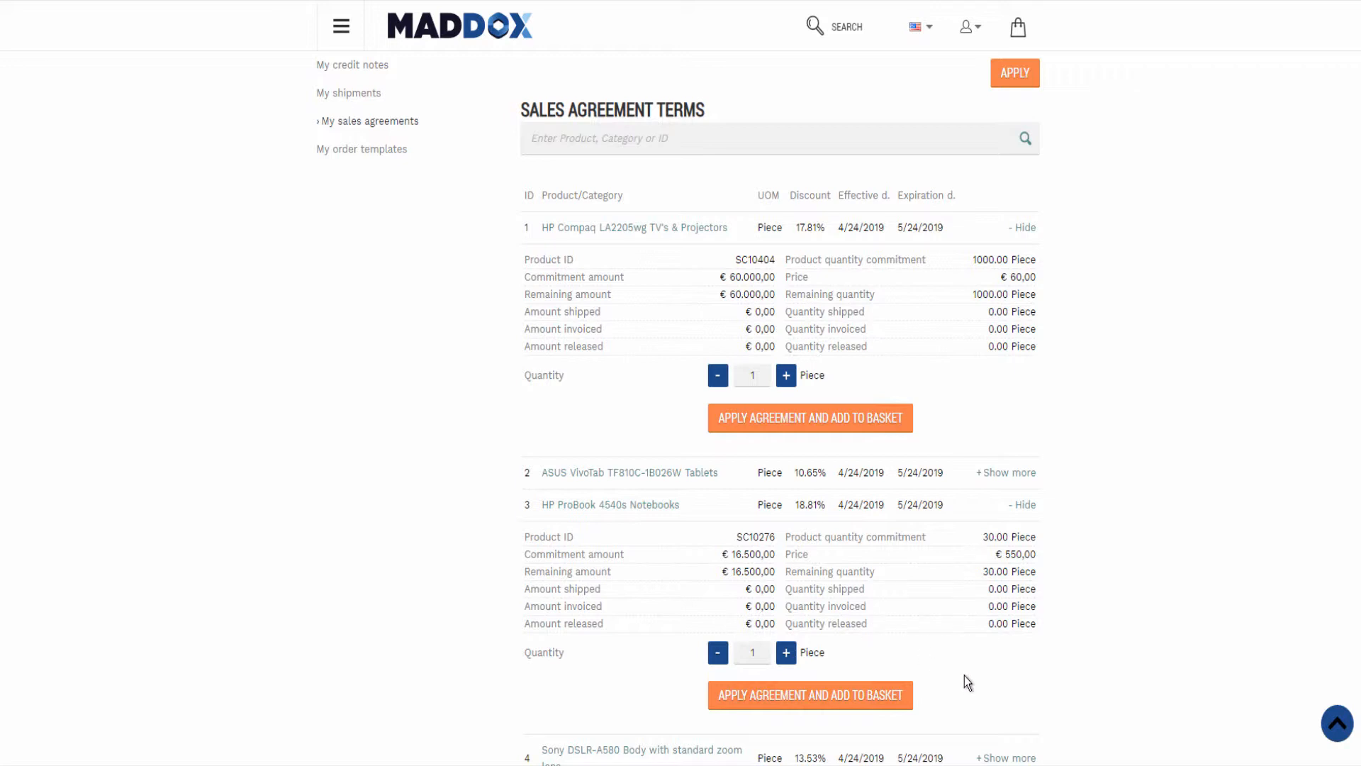
# Step: Apply the agreement, add 10 HP Compaq LA2205wg and 15 HP ProBook 4540s pieces to the basket, and open the shopping cart
pyautogui.click(758, 375)
pyautogui.write('0')
pyautogui.click(764, 650)
pyautogui.write('5')
pyautogui.click(789, 425)
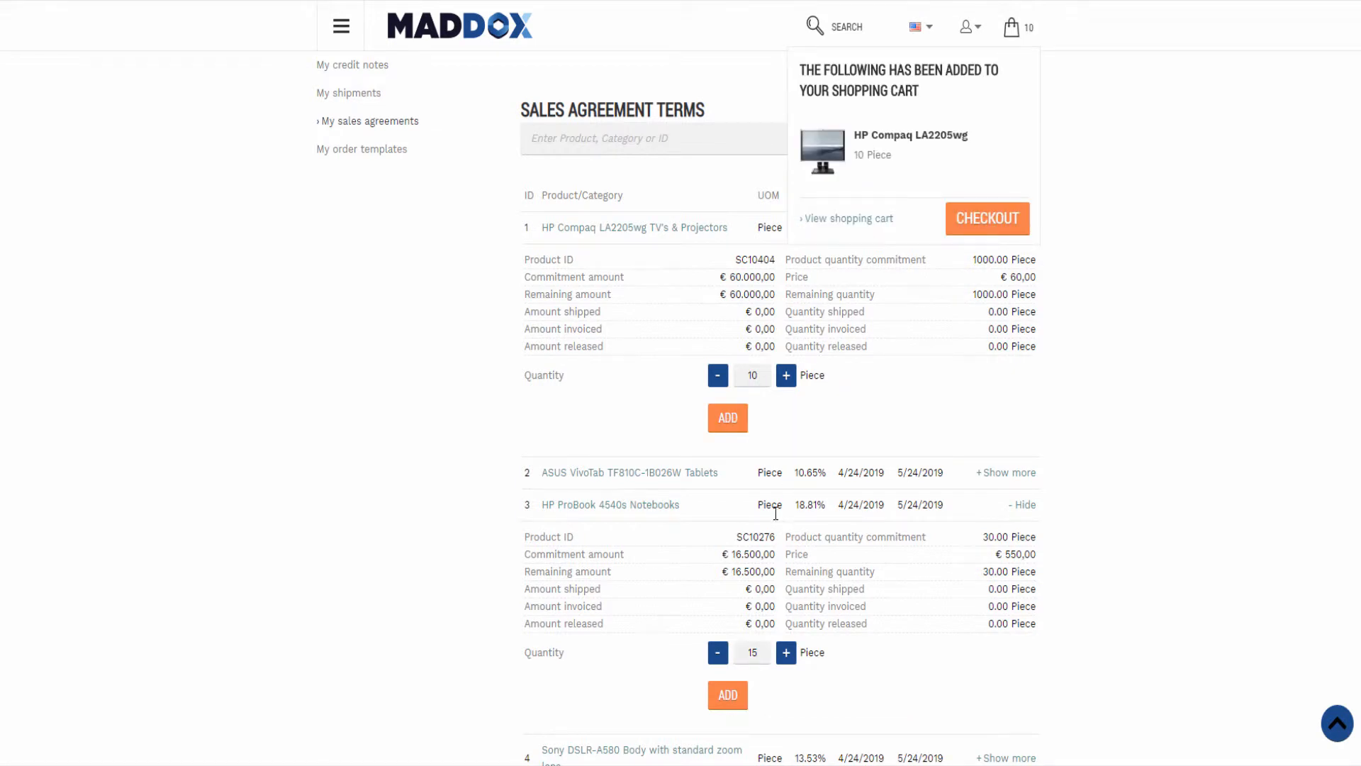
pyautogui.click(734, 697)
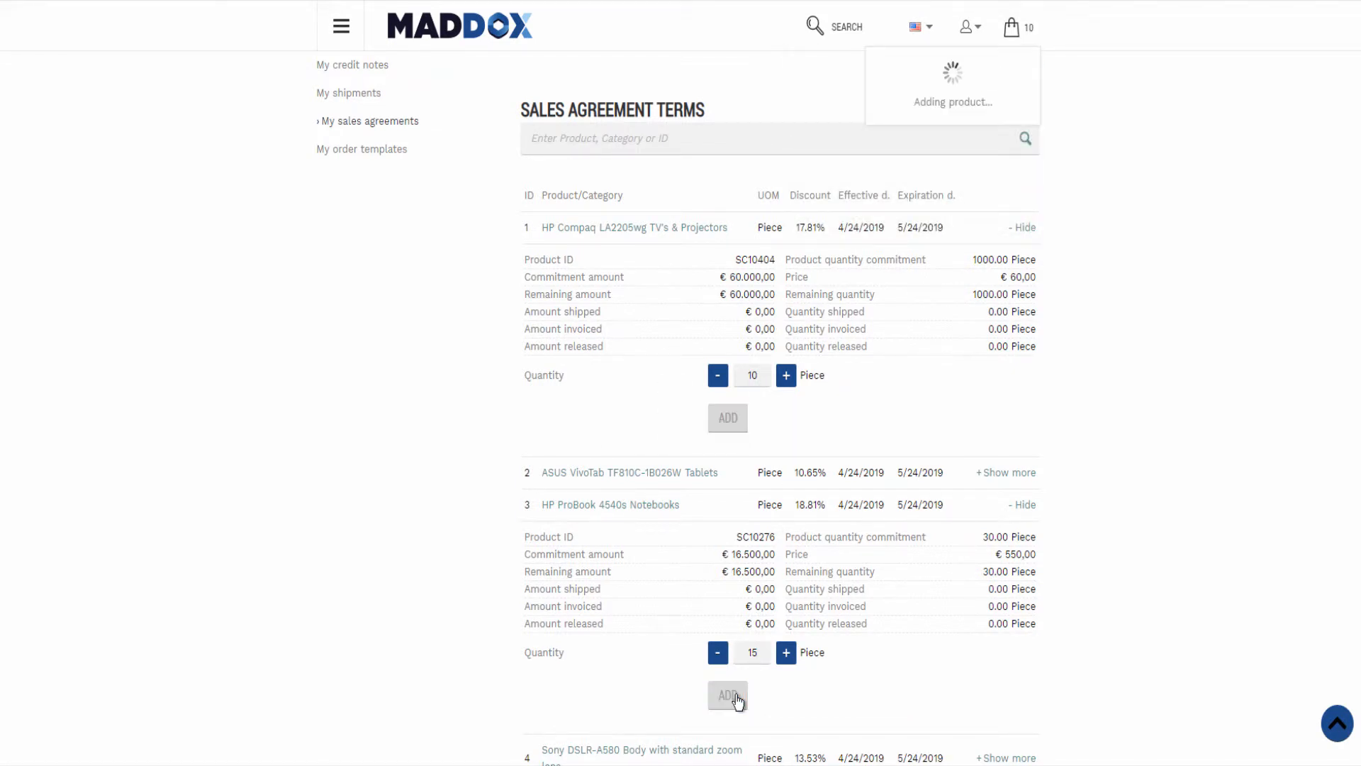
pyautogui.click(847, 305)
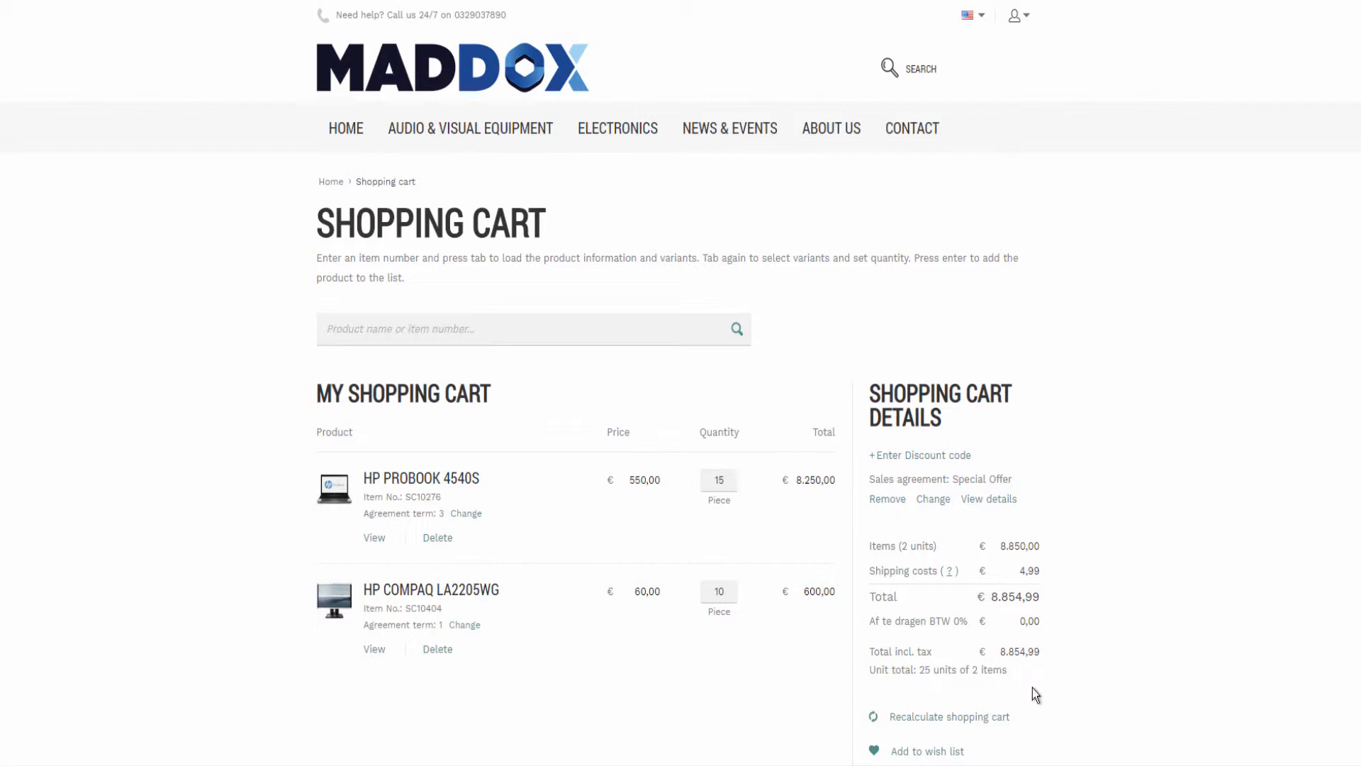
# Step: Open the HP ProBook 4540s product page and examine its agreement term choices and quantity control
pyautogui.click(459, 481)
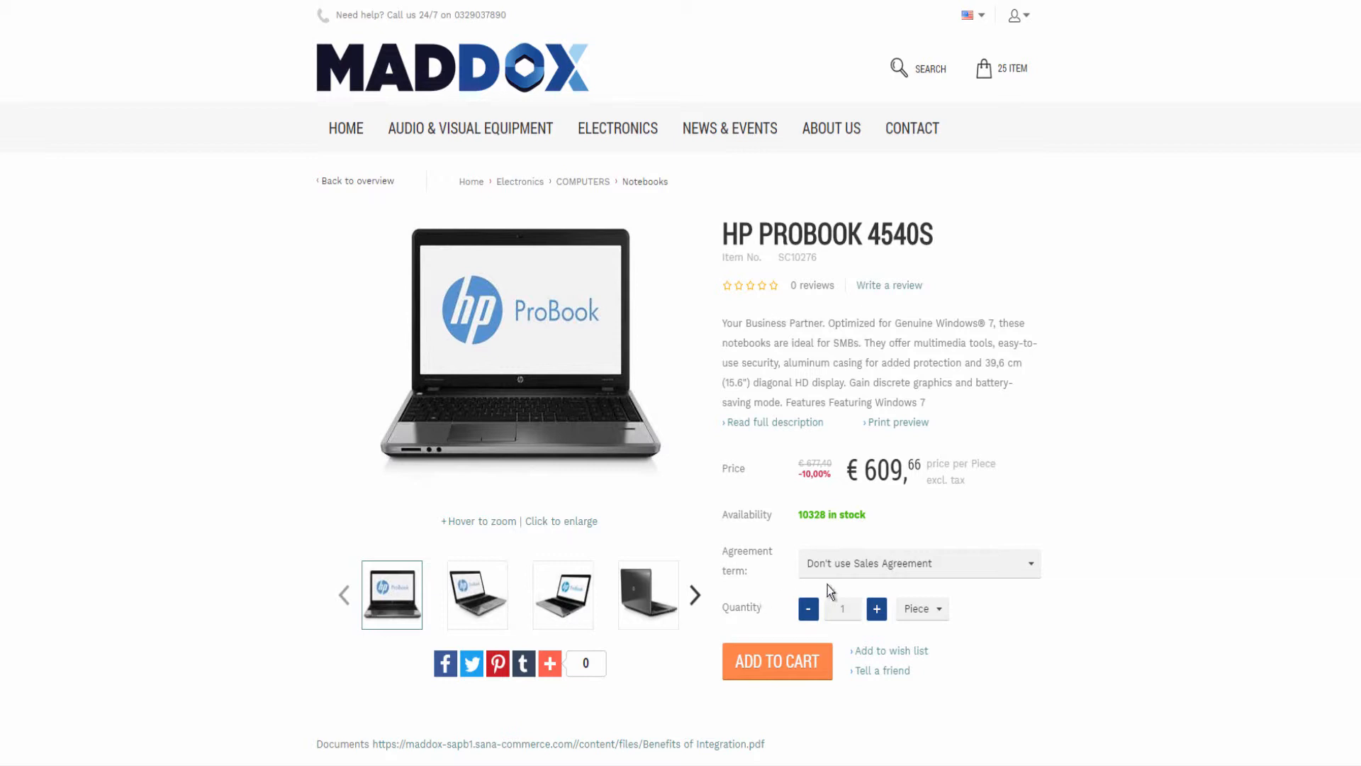
pyautogui.click(1032, 569)
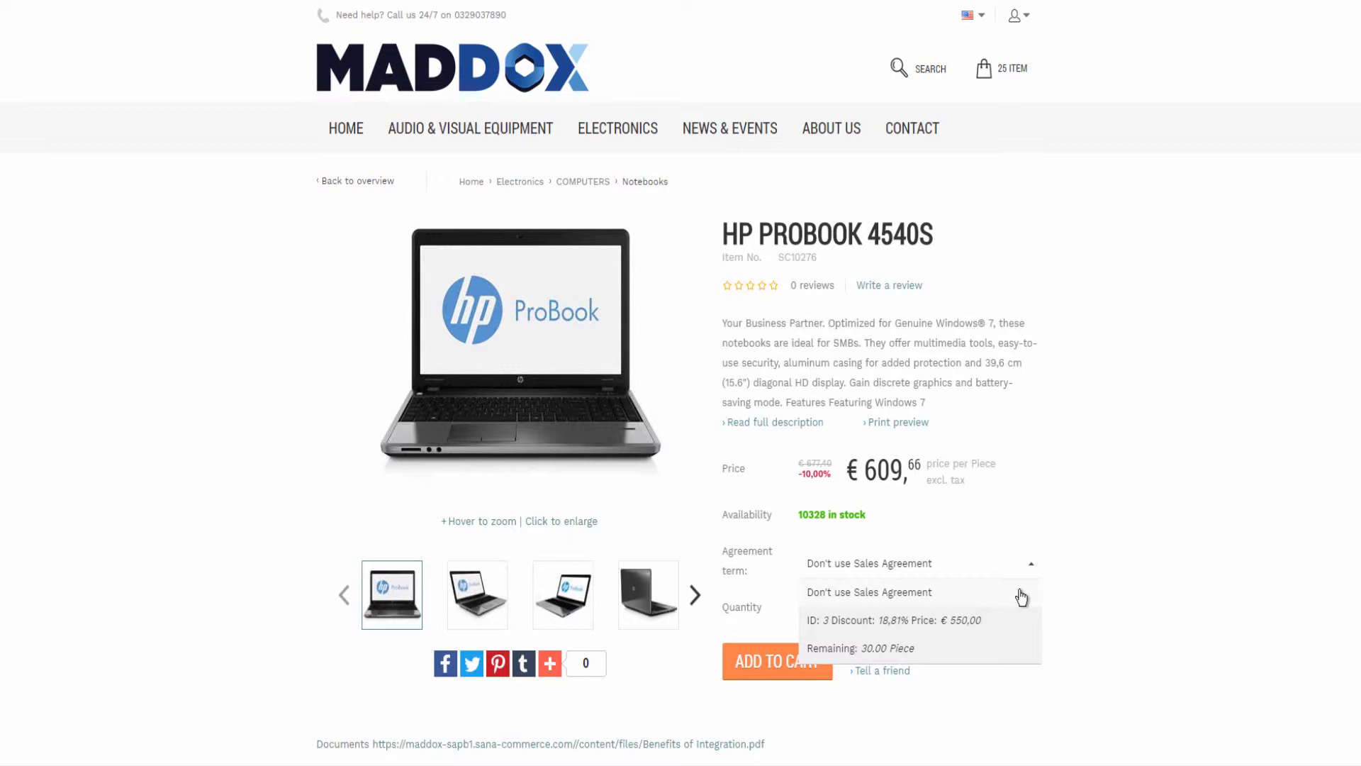
pyautogui.click(1070, 592)
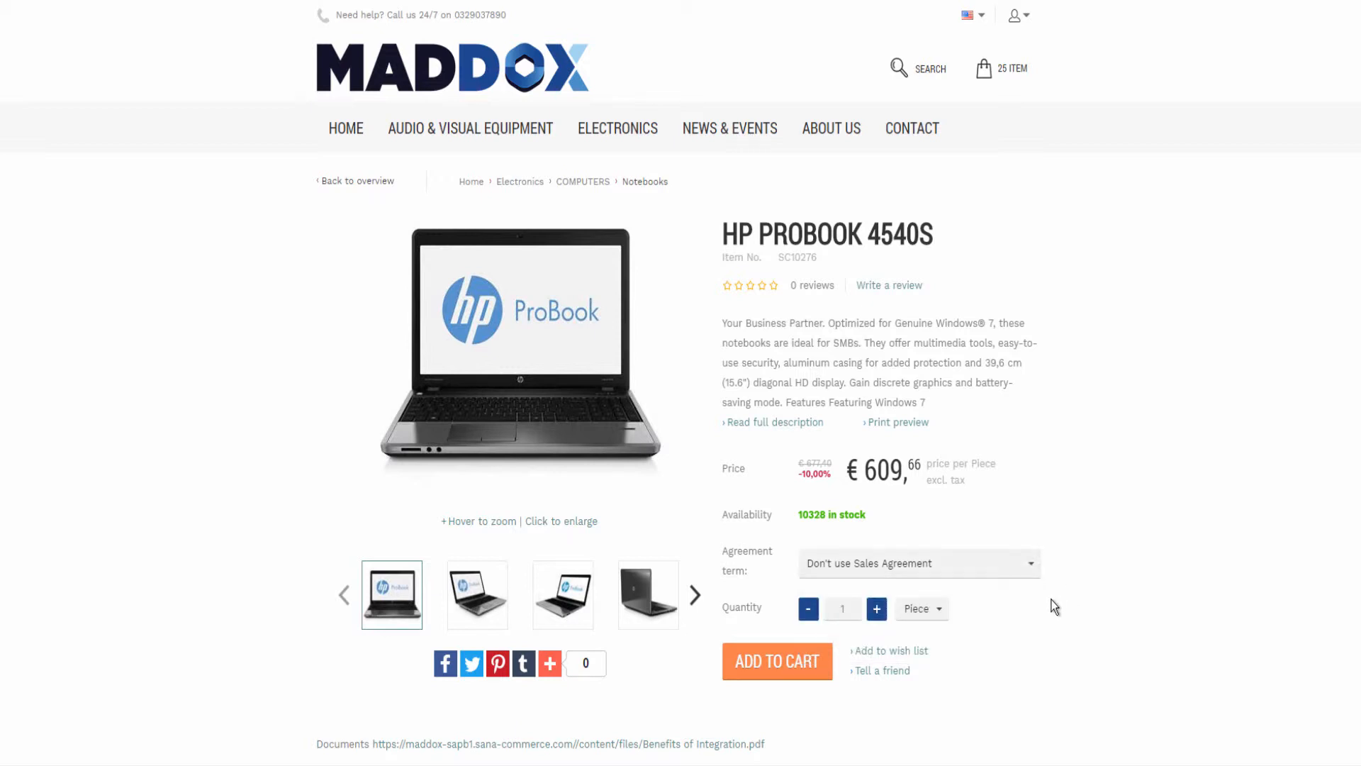
pyautogui.click(877, 612)
pyautogui.click(810, 611)
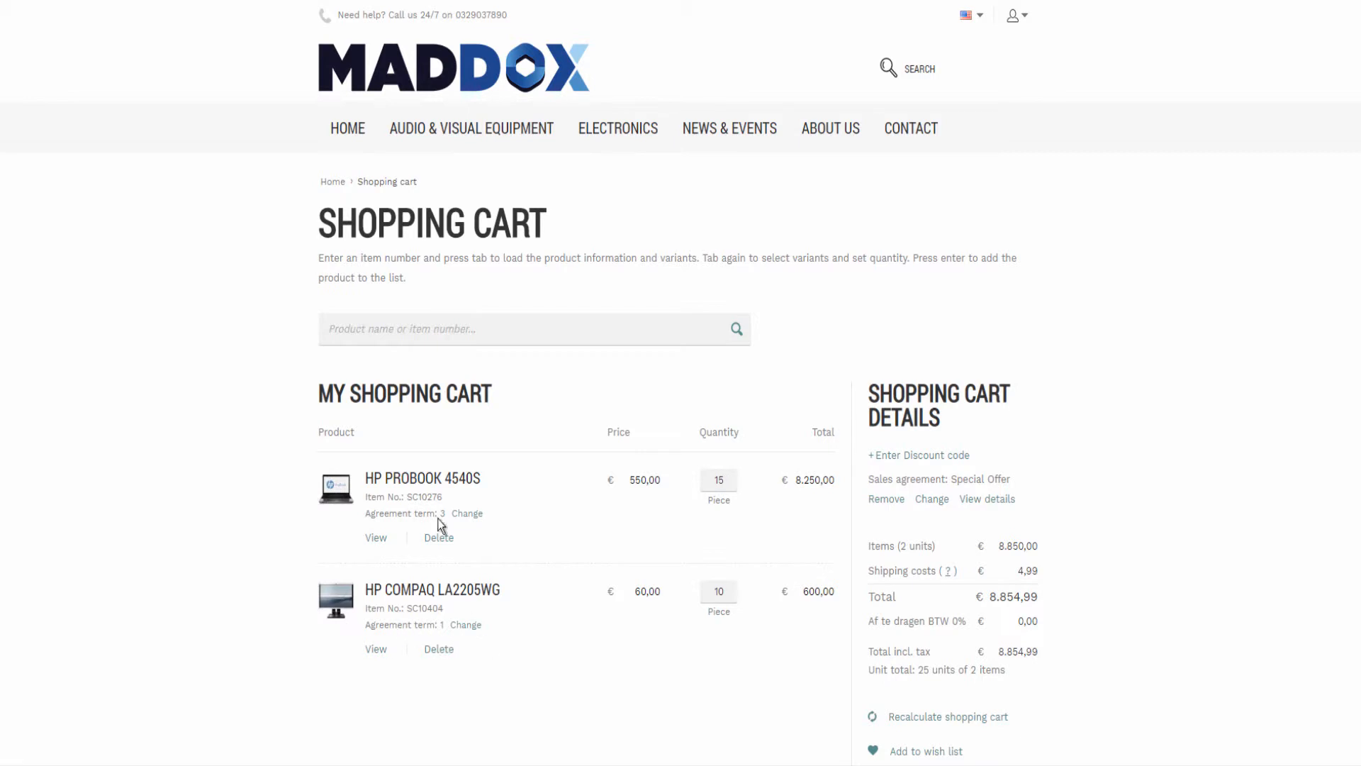
# Step: Add 2 pieces of item SC10316, the Philips 238G4DHSD/00, to the shopping cart
pyautogui.click(378, 334)
pyautogui.write('SC10316')
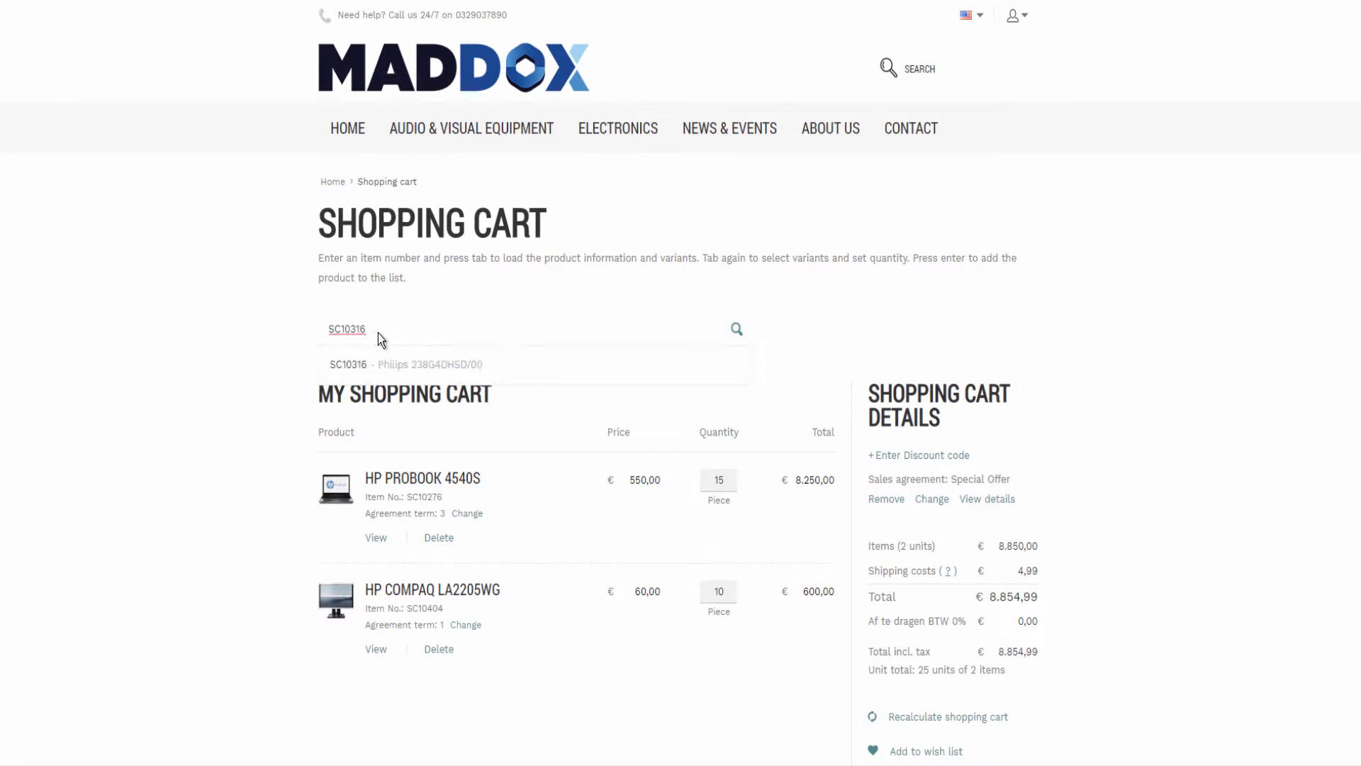
pyautogui.click(345, 371)
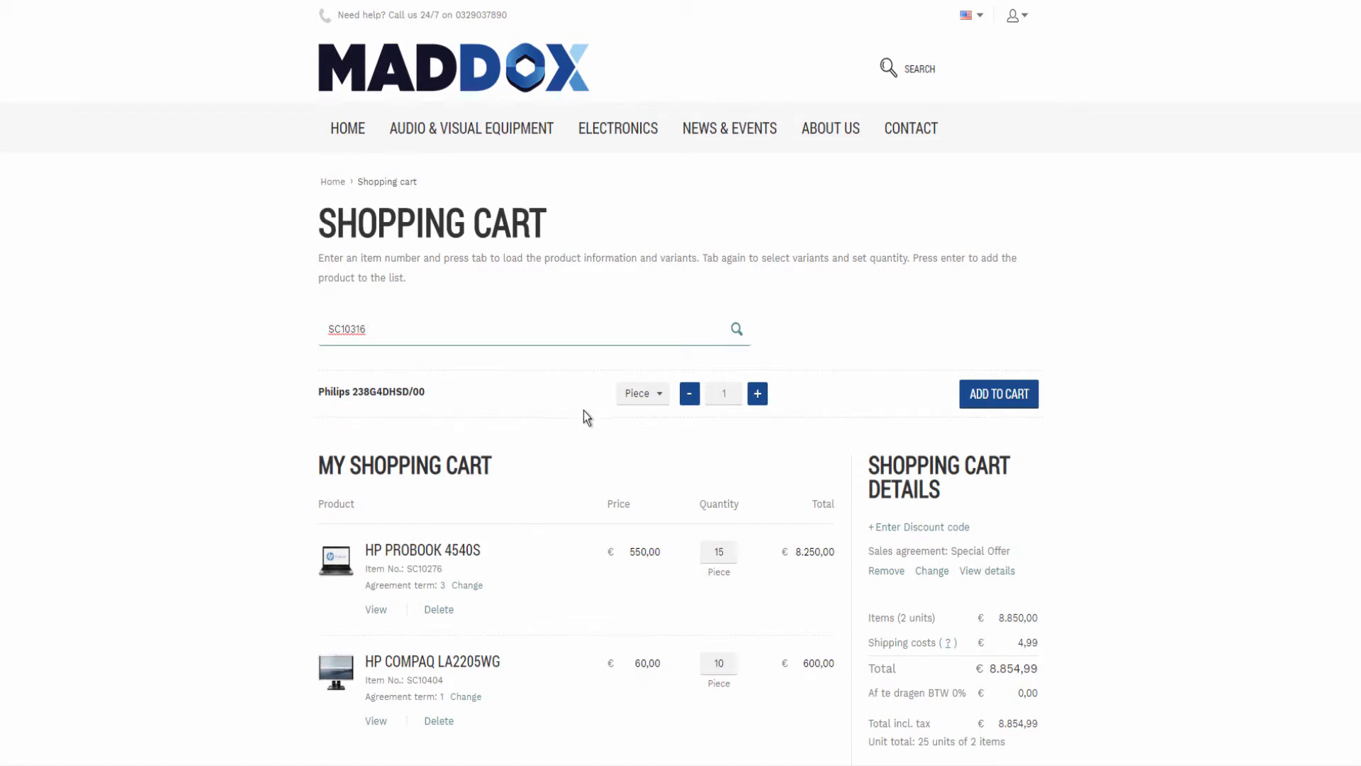
pyautogui.click(759, 400)
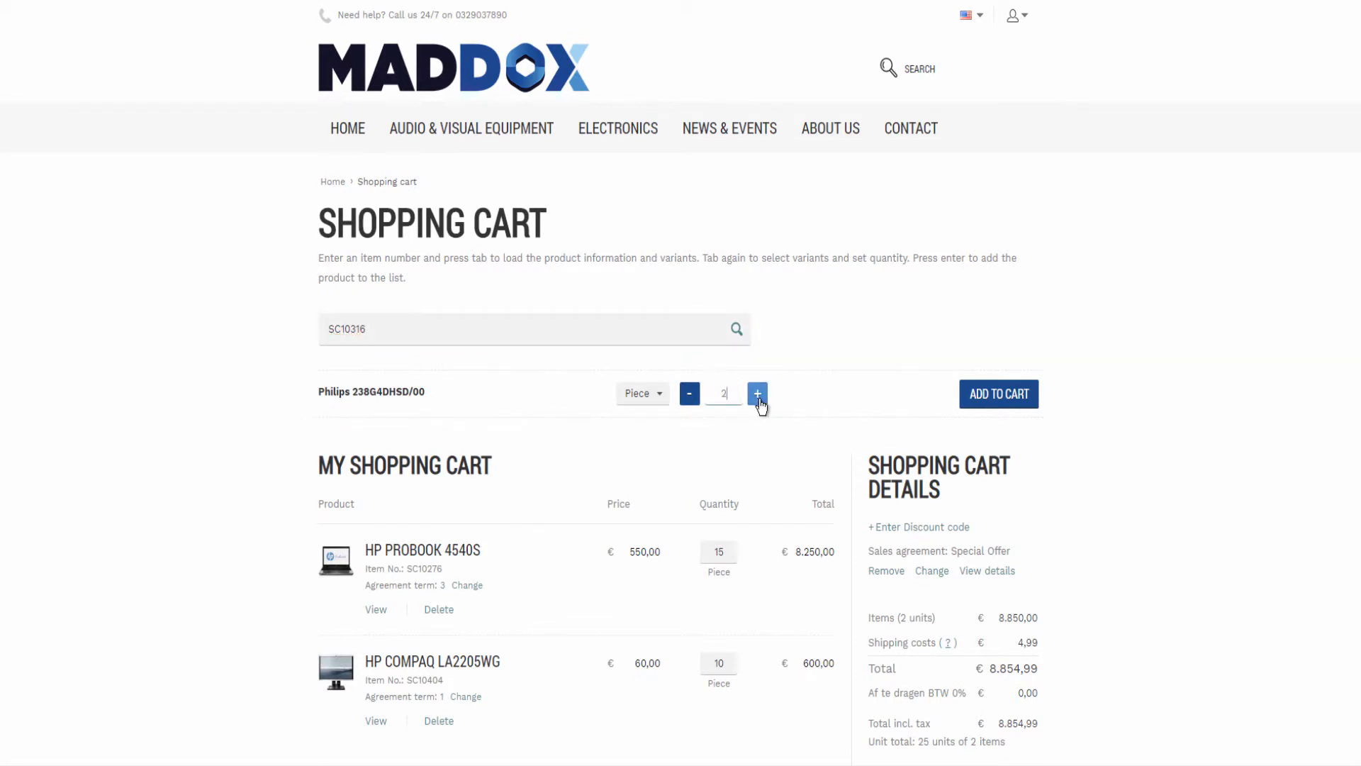
pyautogui.click(986, 400)
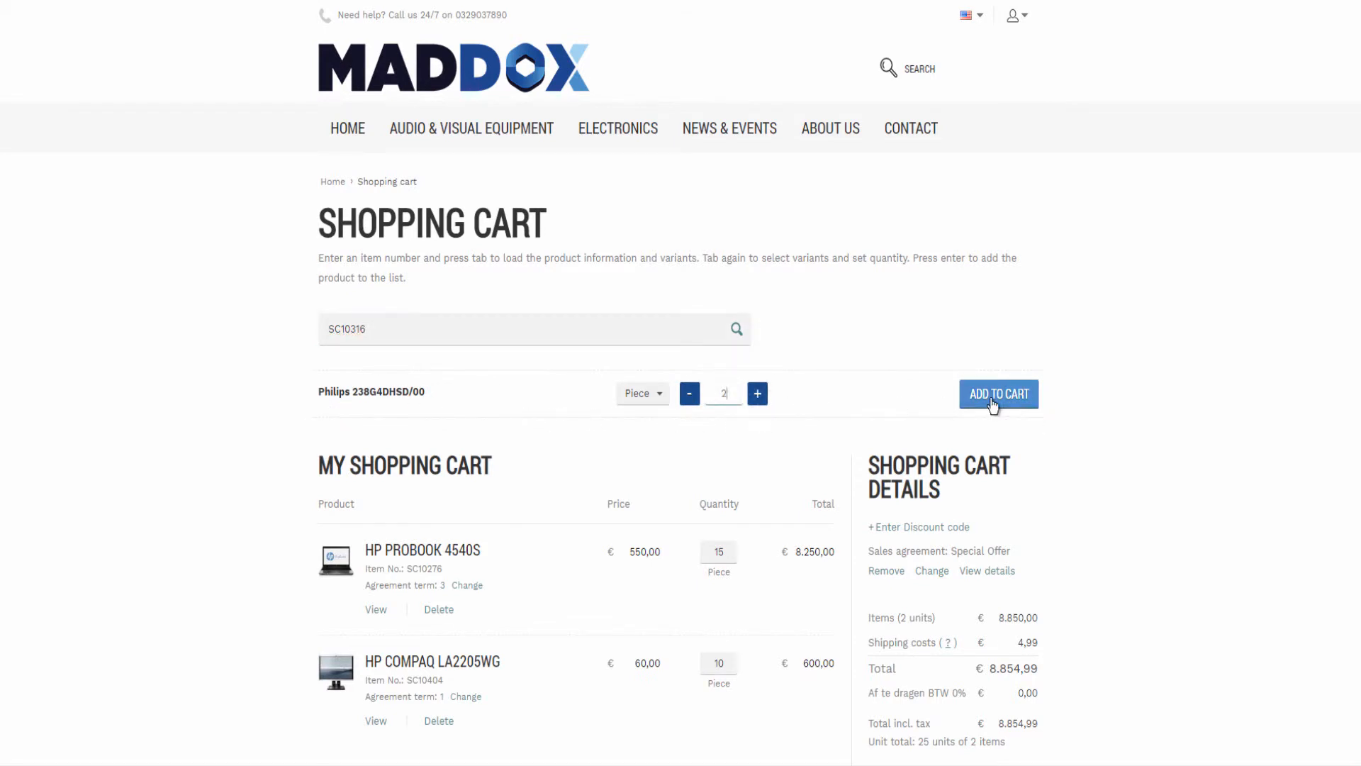
# Step: Recalculate the shopping cart to get the correct prices
pyautogui.scroll(-3, 814, 512)
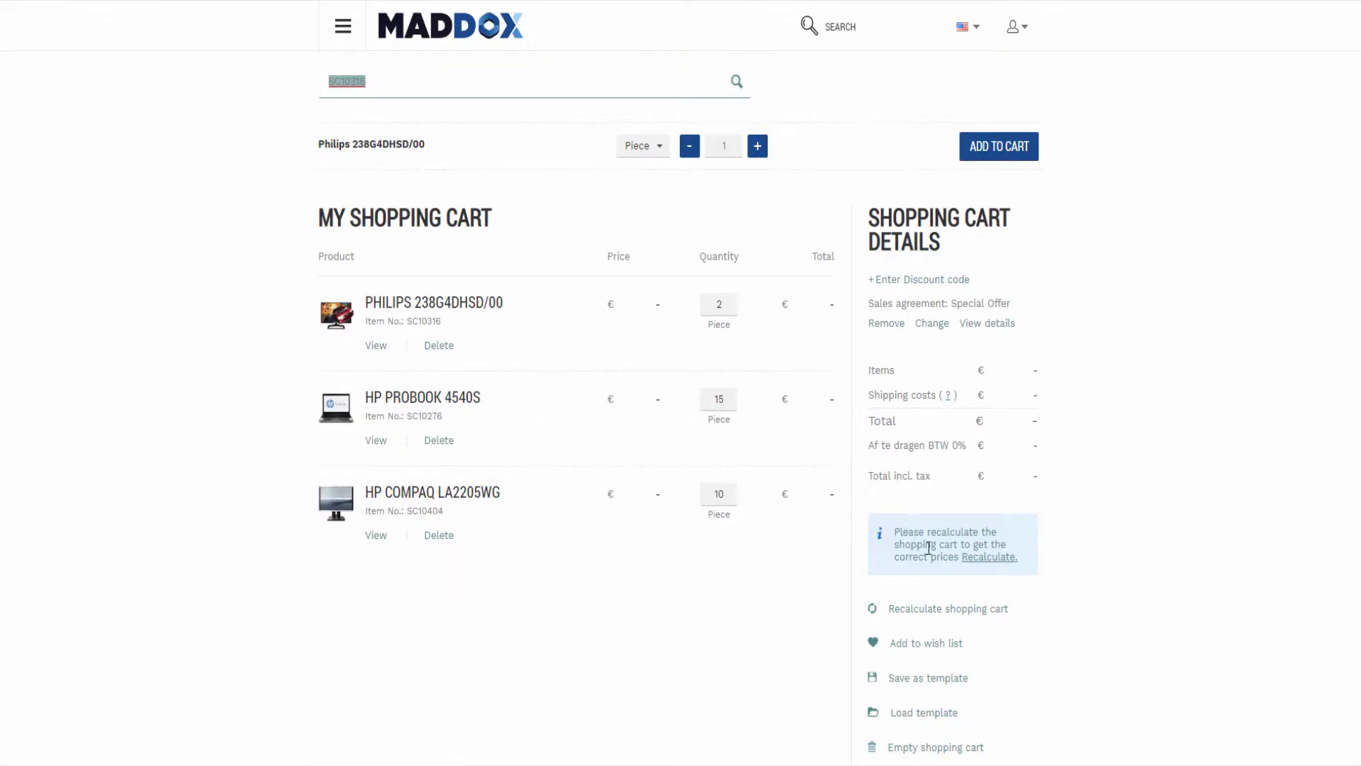
pyautogui.click(943, 611)
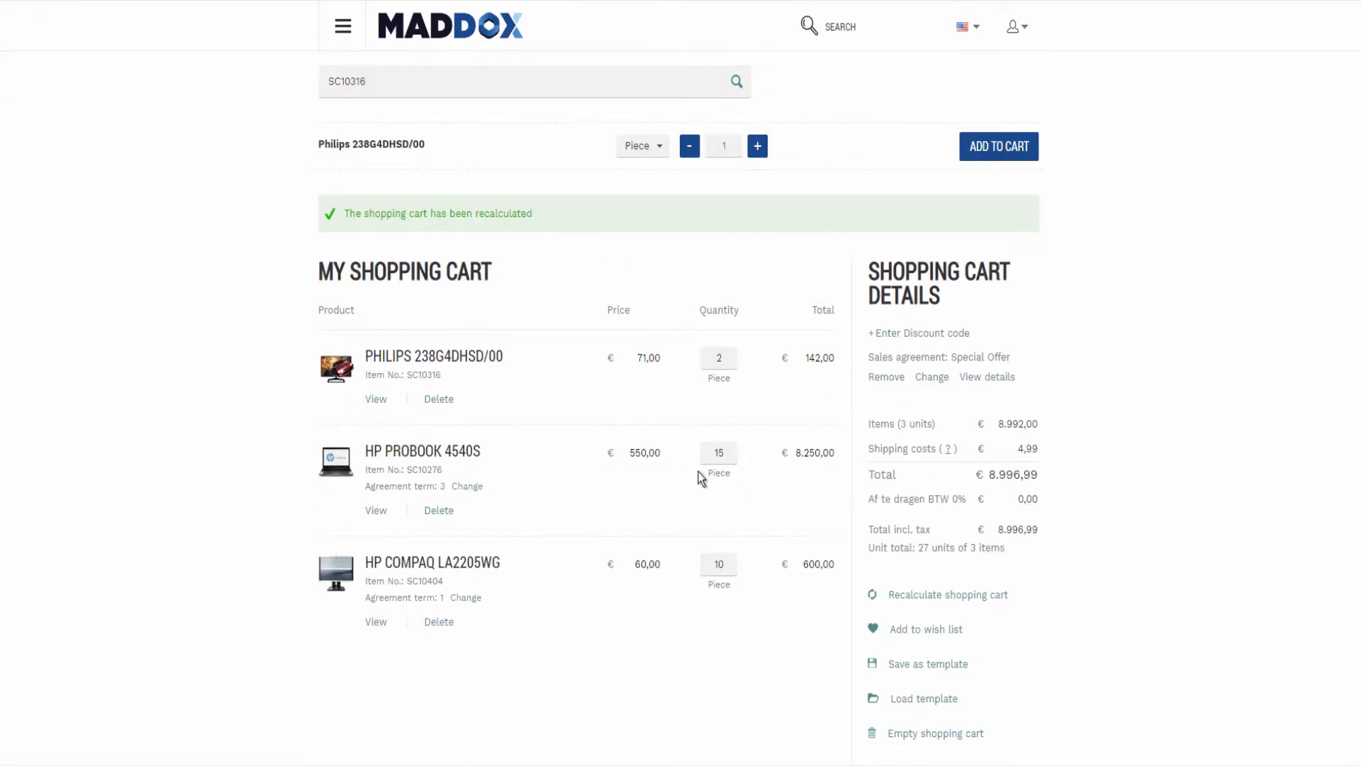
pyautogui.scroll(1, 545, 445)
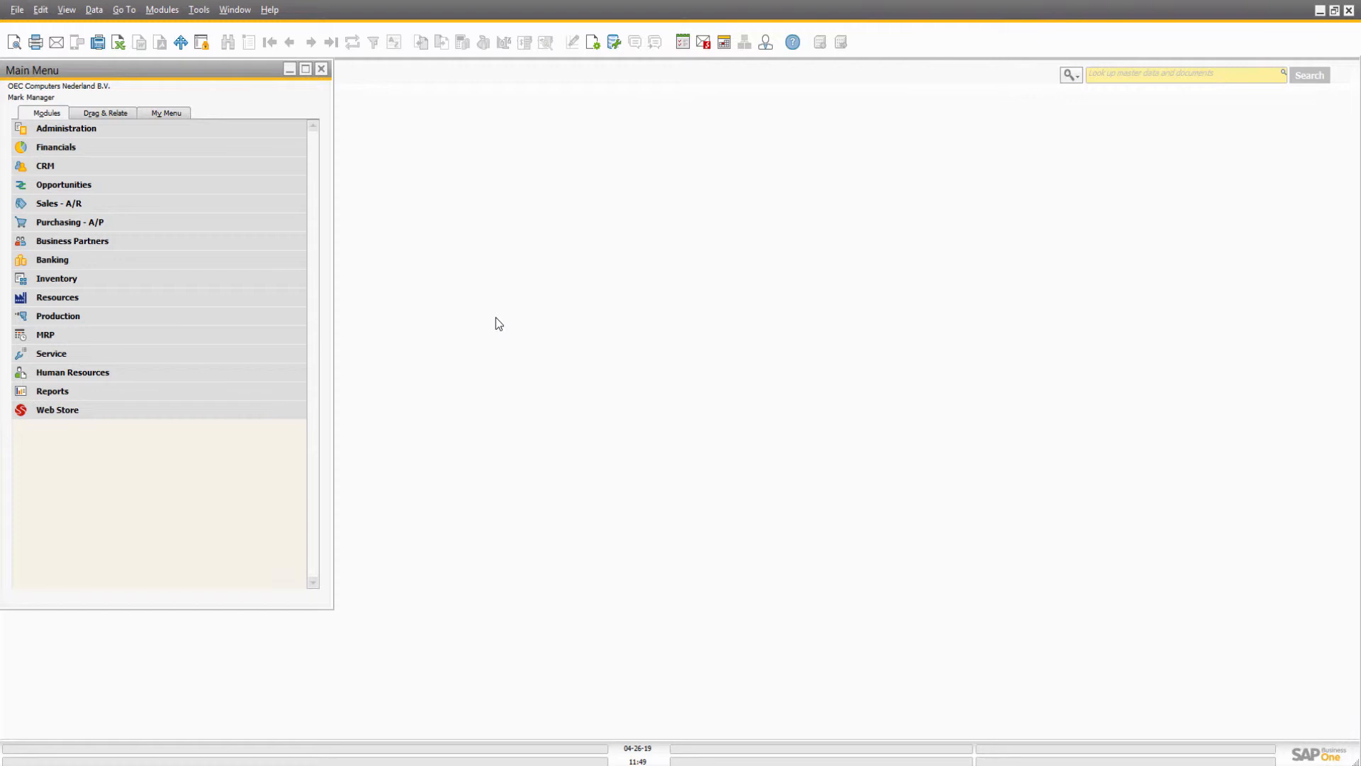
# Step: Switch to SAP Business One and review the option allowing multiple blanket agreements for the same period in the General Settings
pyautogui.click(252, 132)
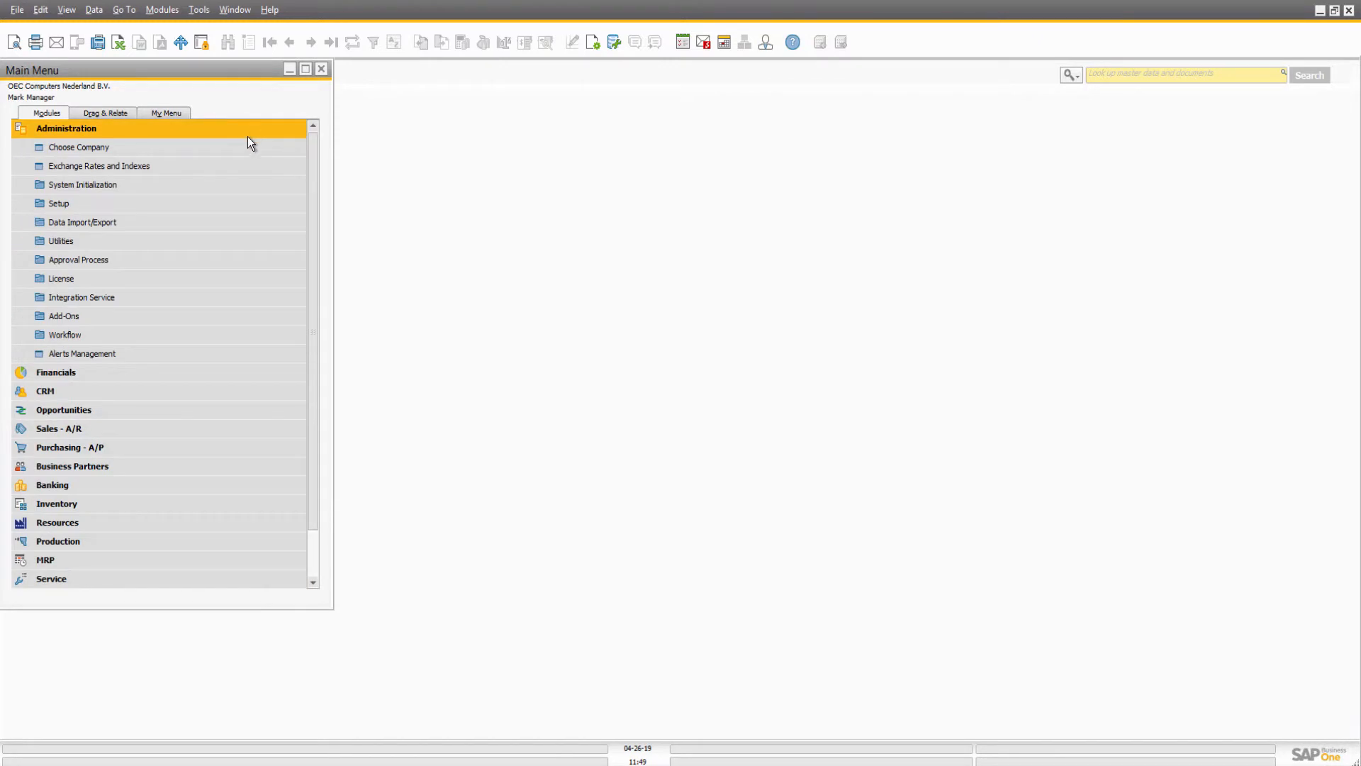
pyautogui.click(239, 183)
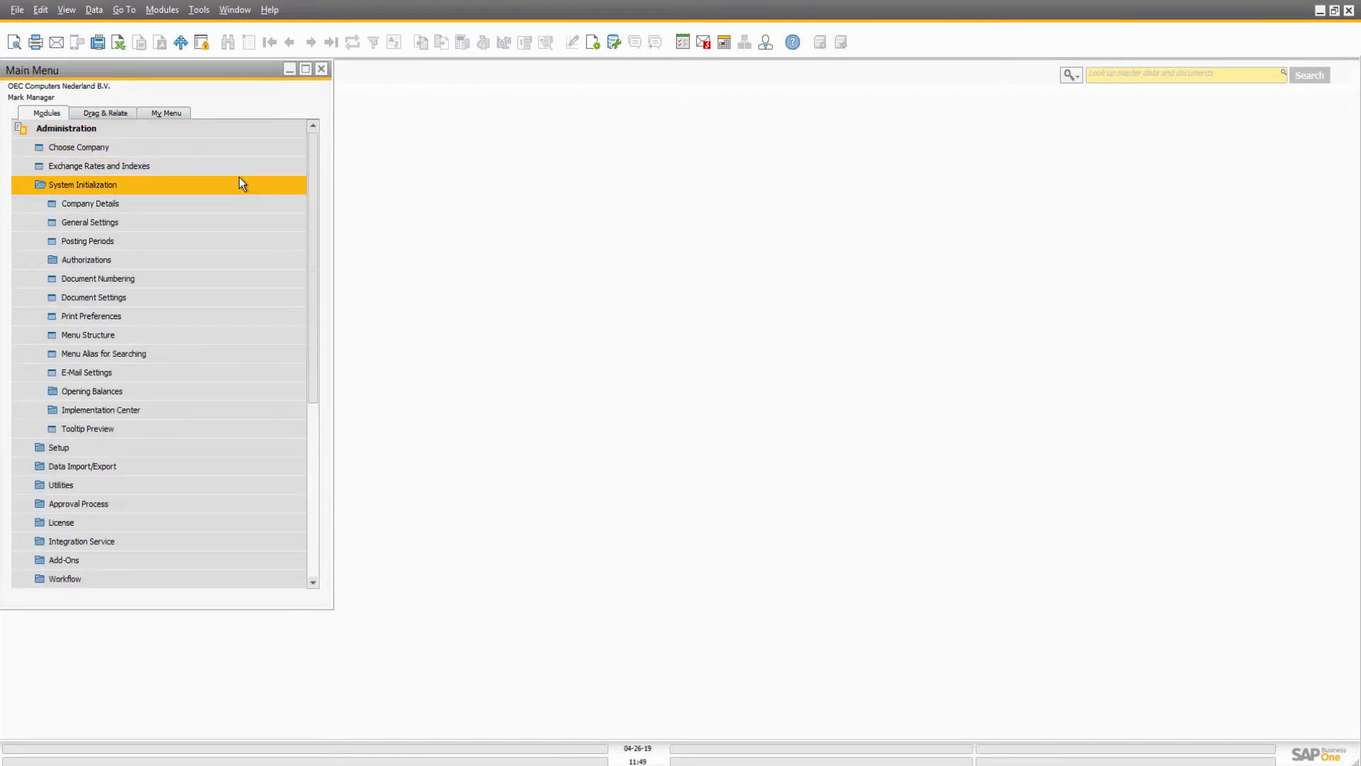
pyautogui.click(253, 221)
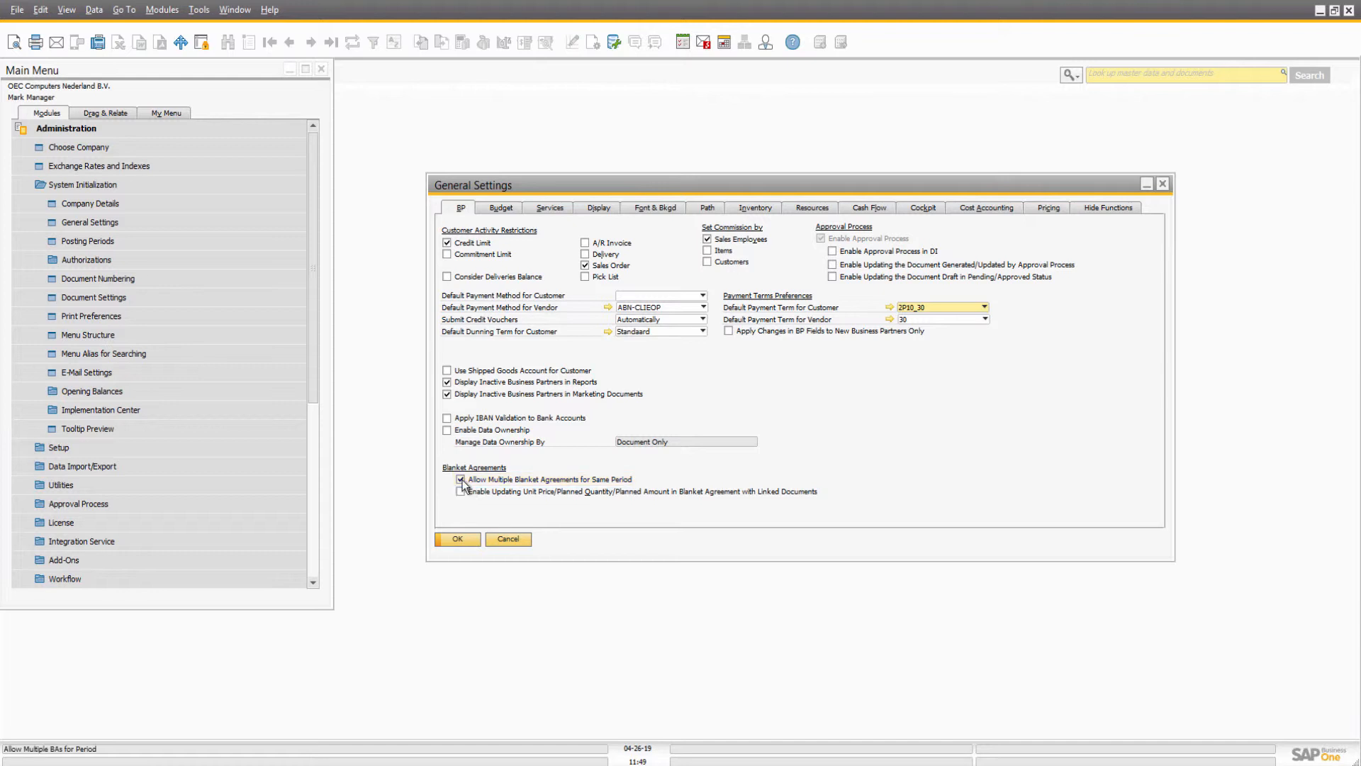
pyautogui.click(456, 539)
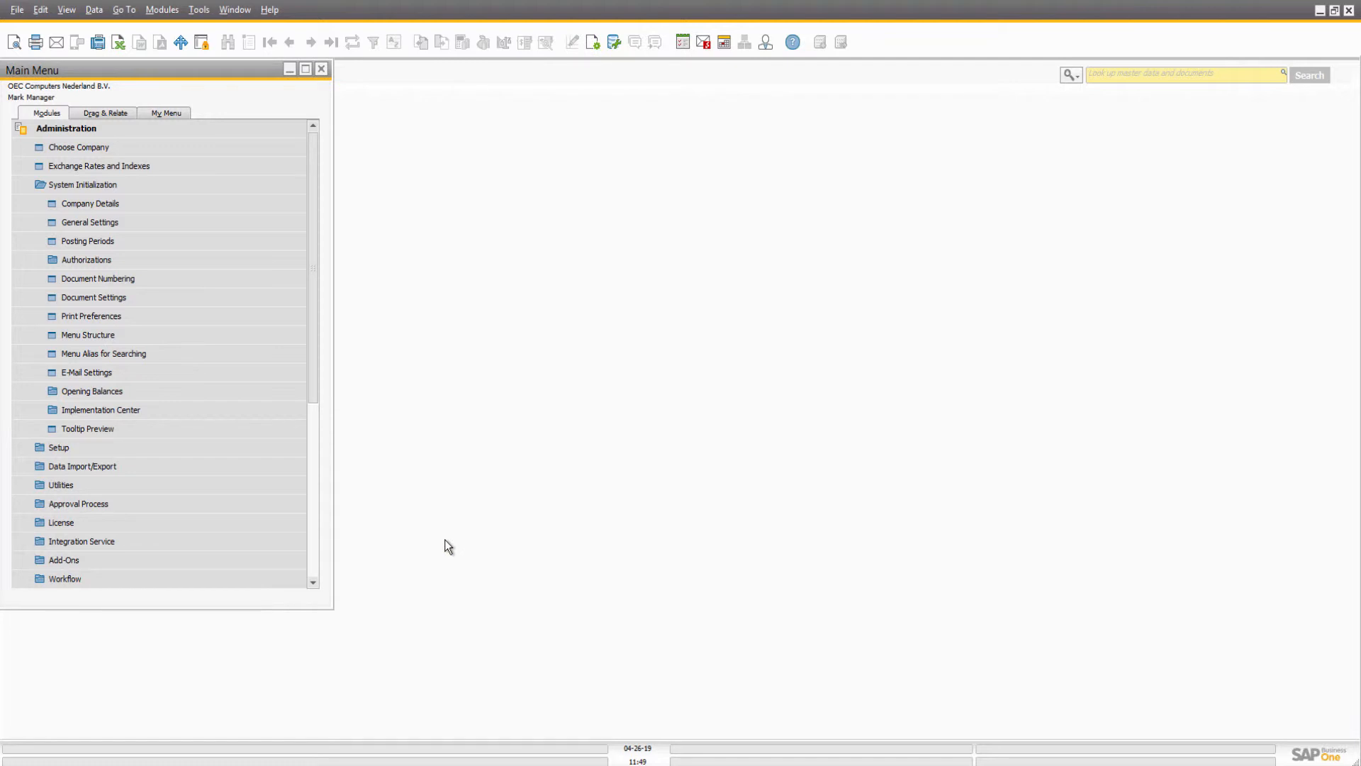
# Step: Open the last sales blanket agreement record and review its available statuses, keeping Approved selected
pyautogui.click(218, 133)
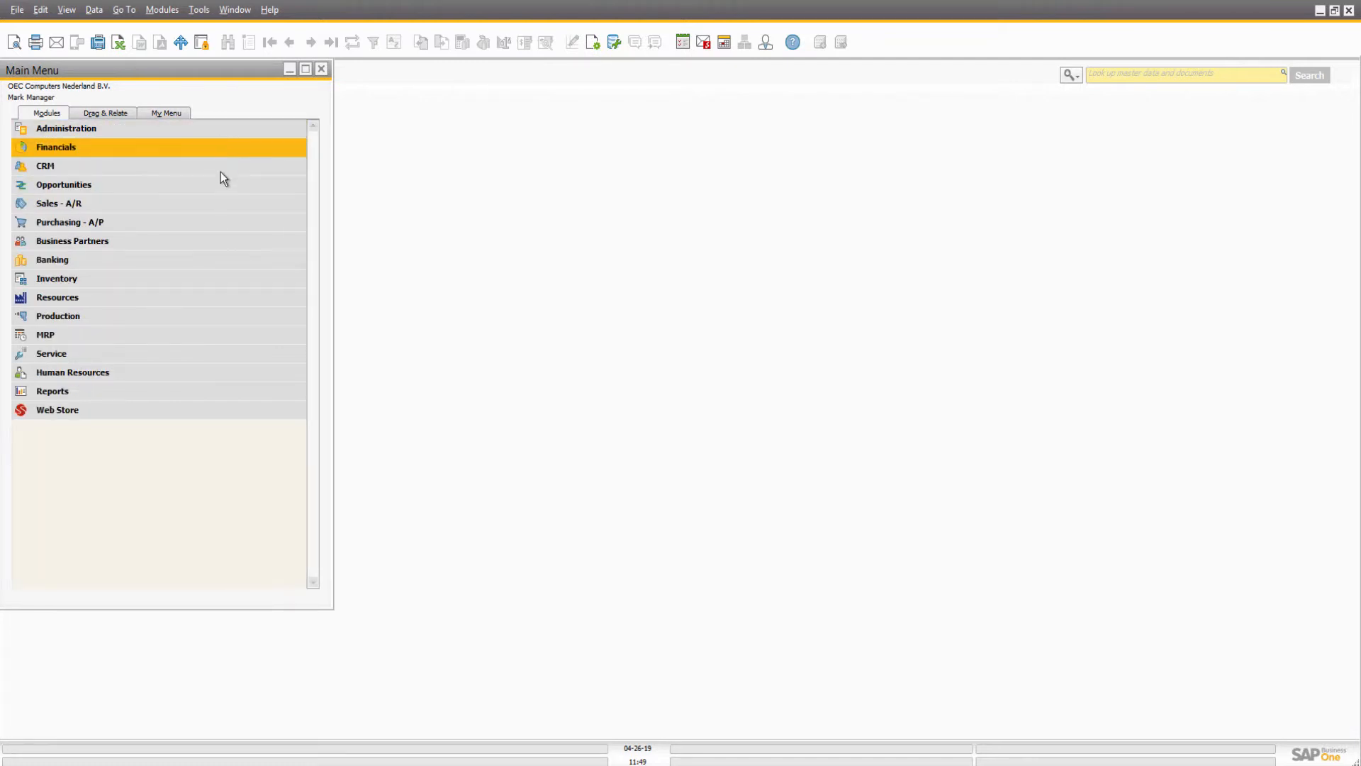
pyautogui.click(219, 201)
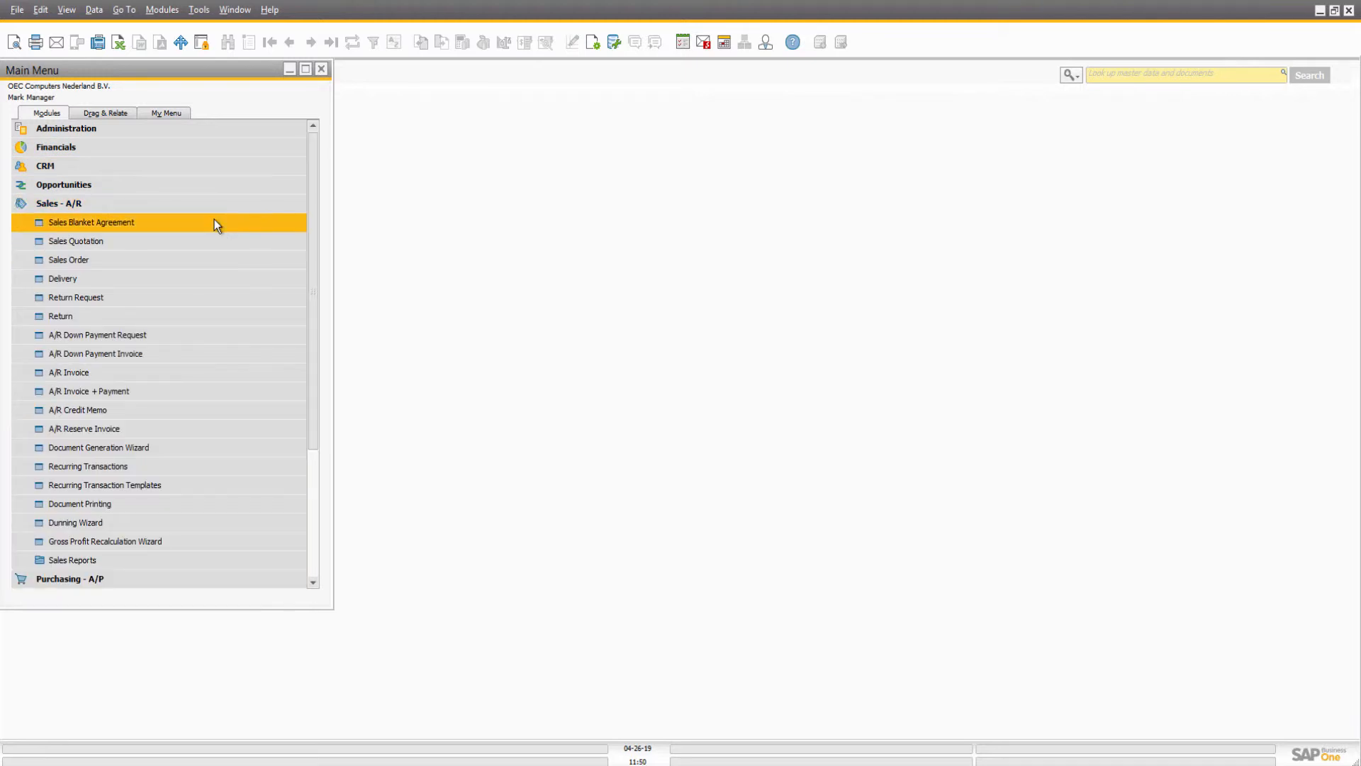
pyautogui.click(215, 222)
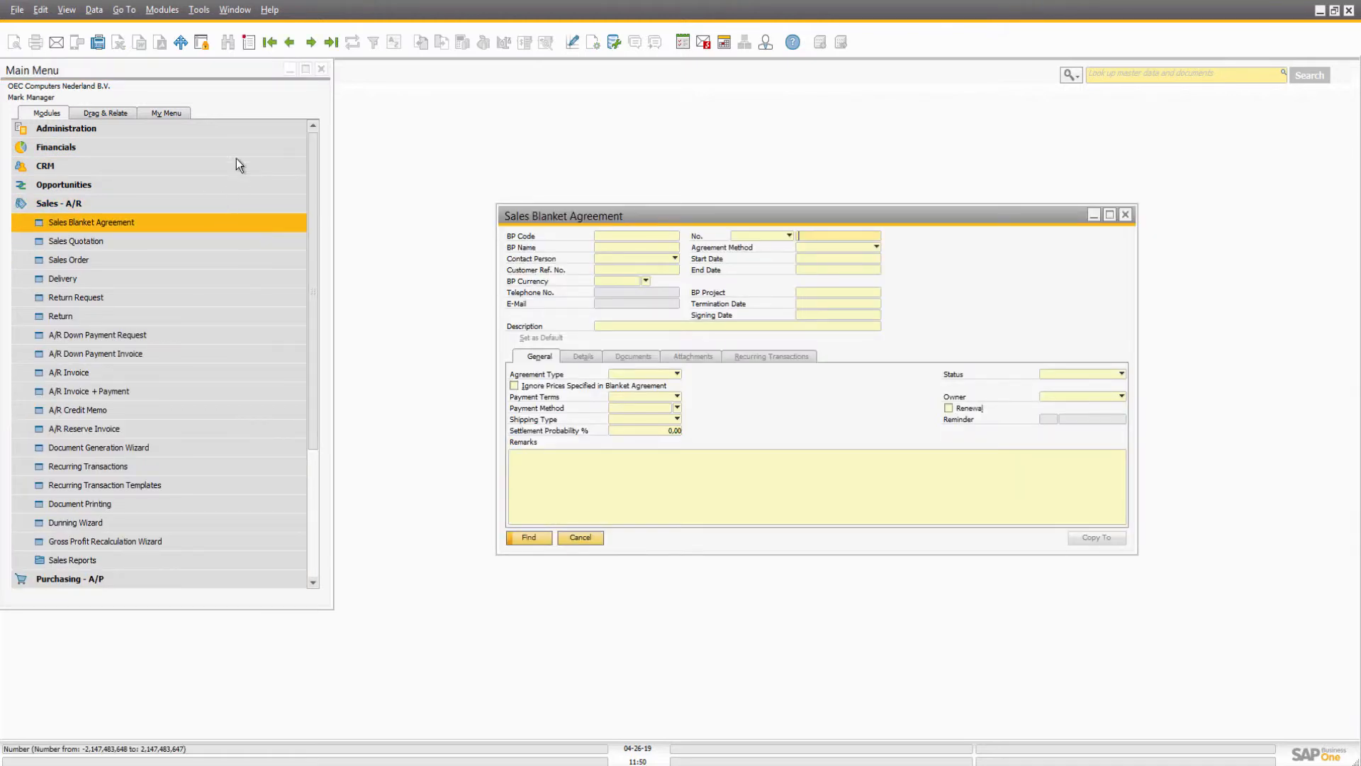
pyautogui.click(332, 44)
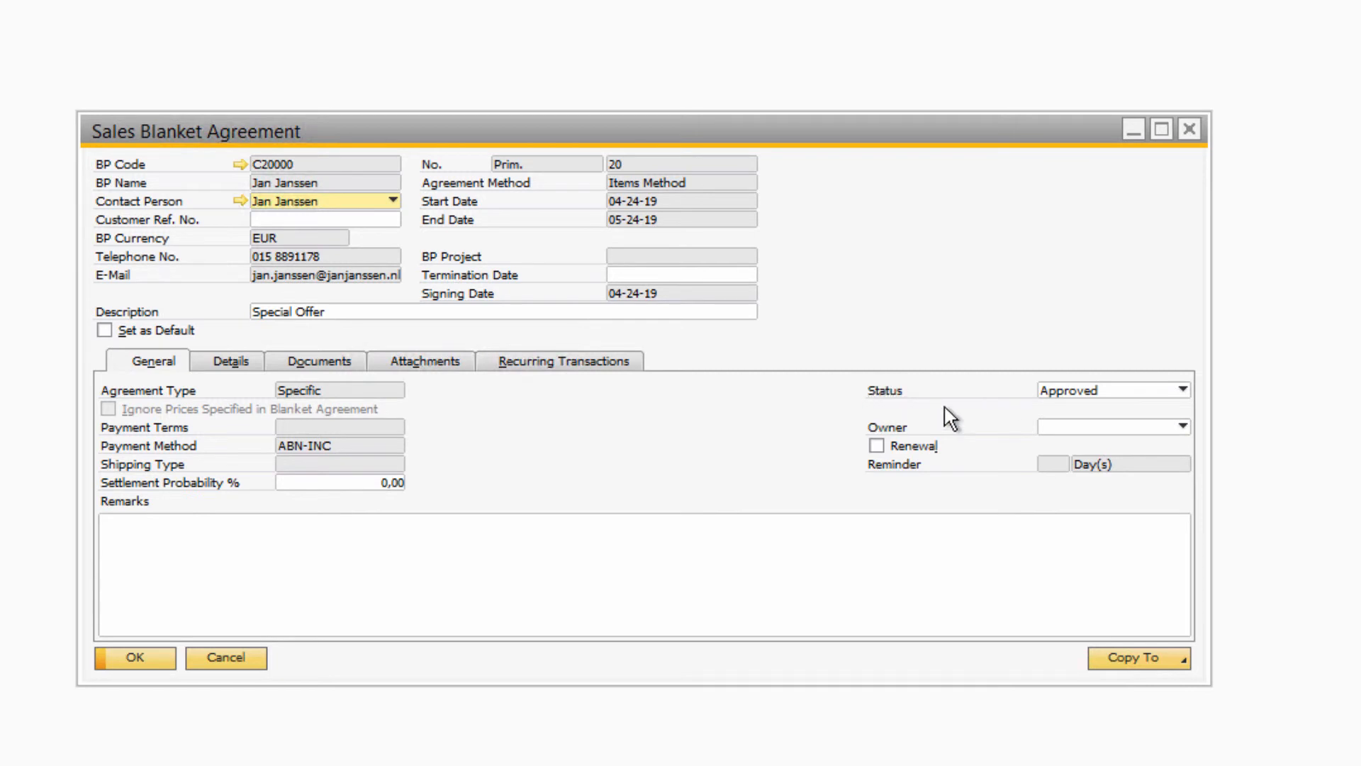
pyautogui.click(1184, 392)
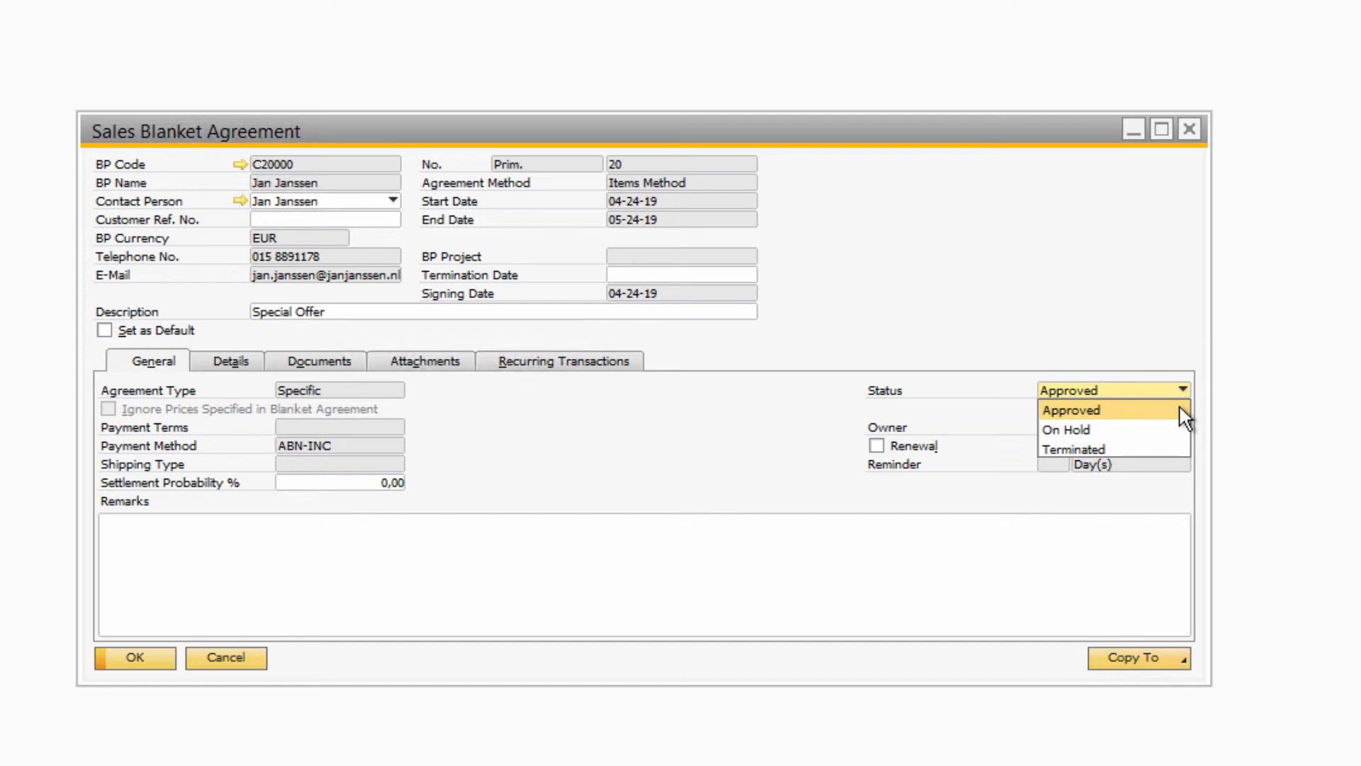
pyautogui.click(1182, 414)
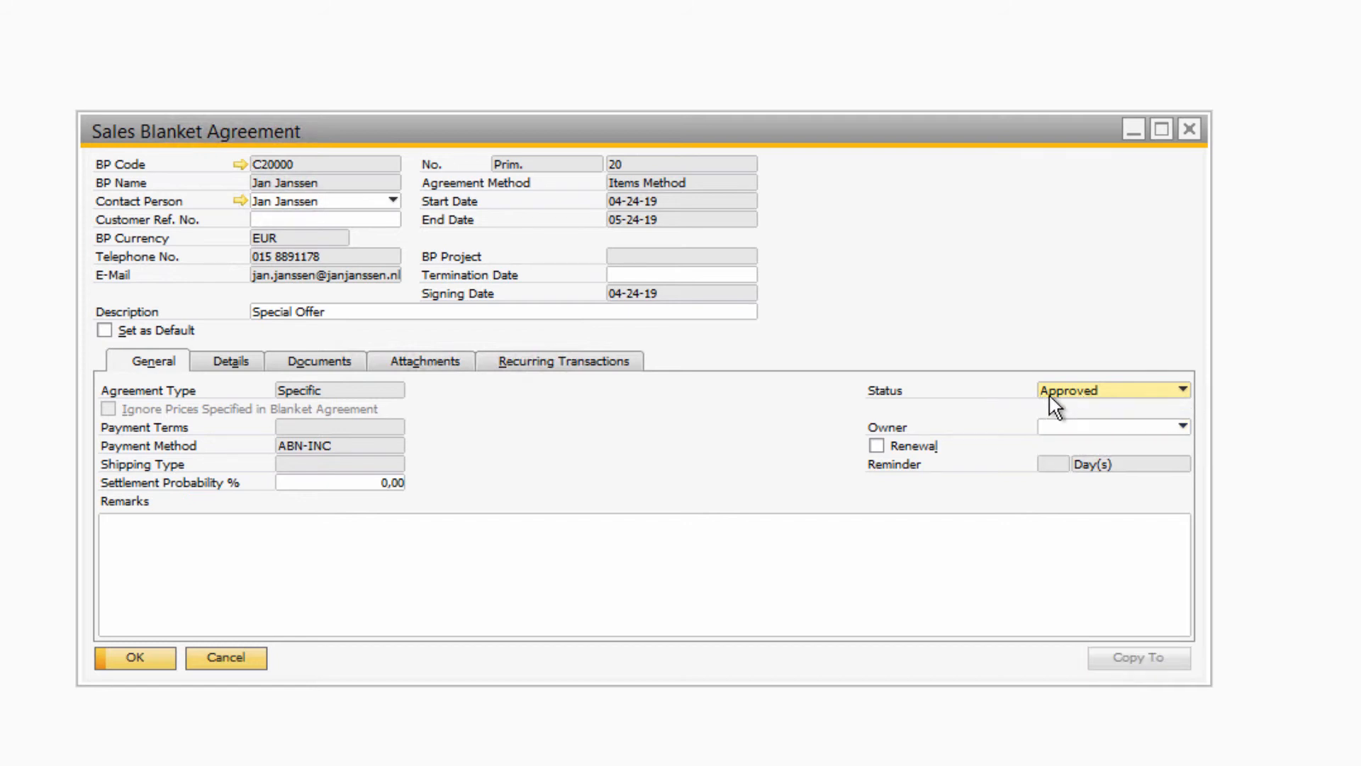
# Step: Examine the agreement's item lines and the HP Compaq row details, and return to the agreement's general information
pyautogui.click(241, 362)
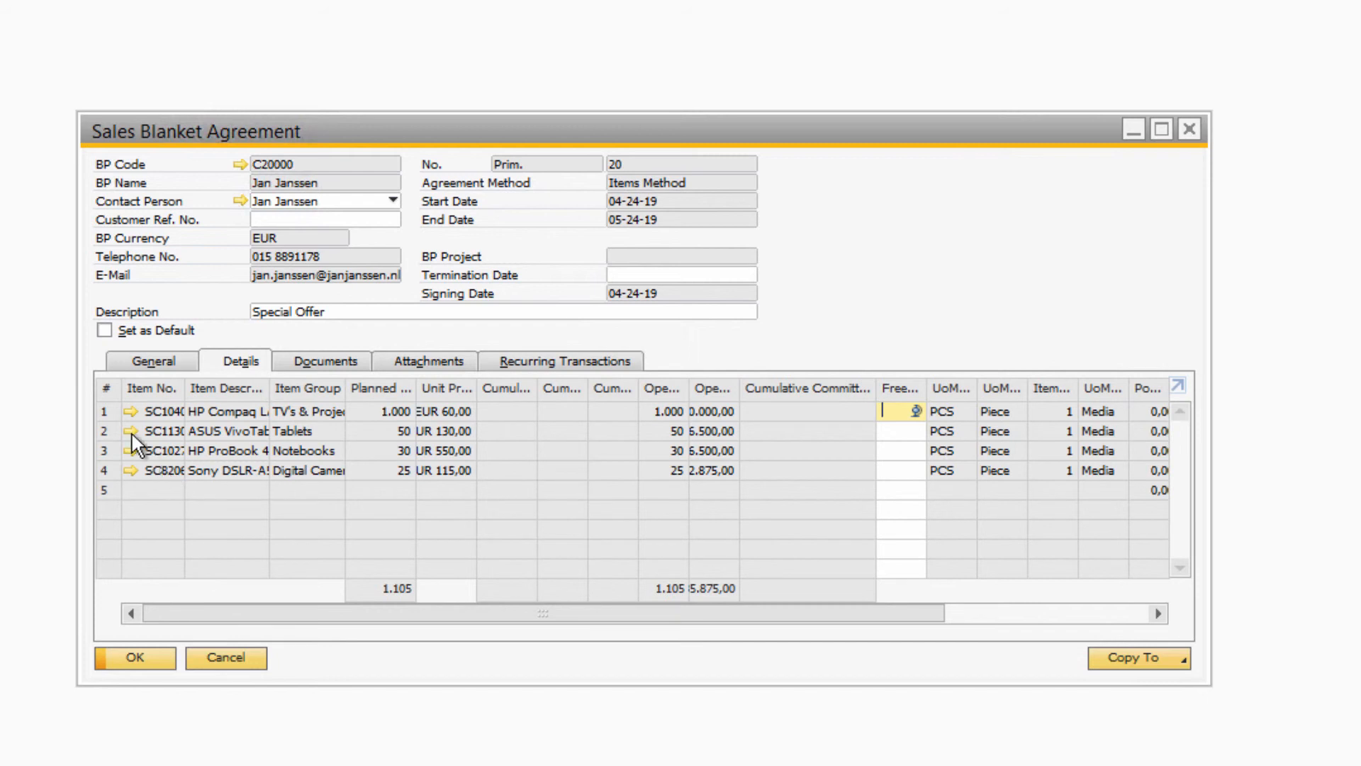
pyautogui.doubleClick(107, 412)
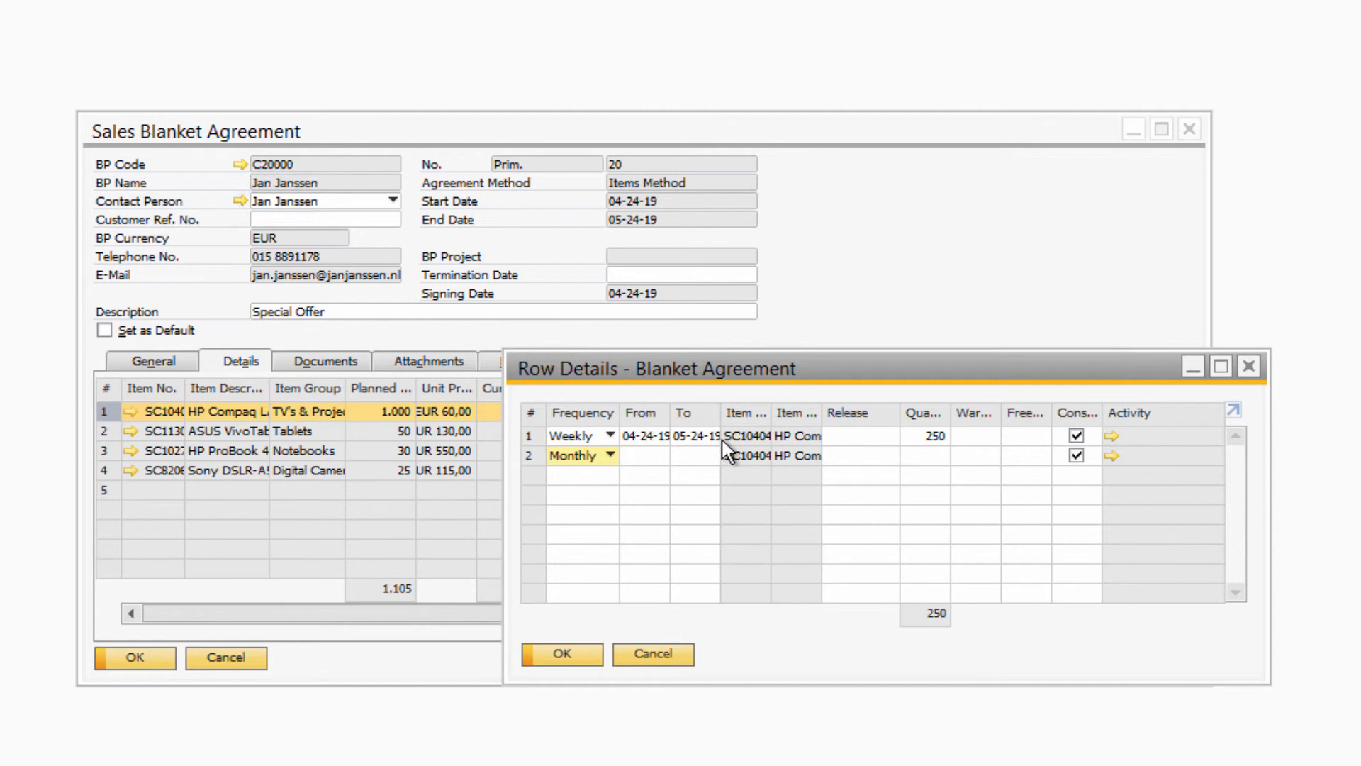
pyautogui.click(597, 649)
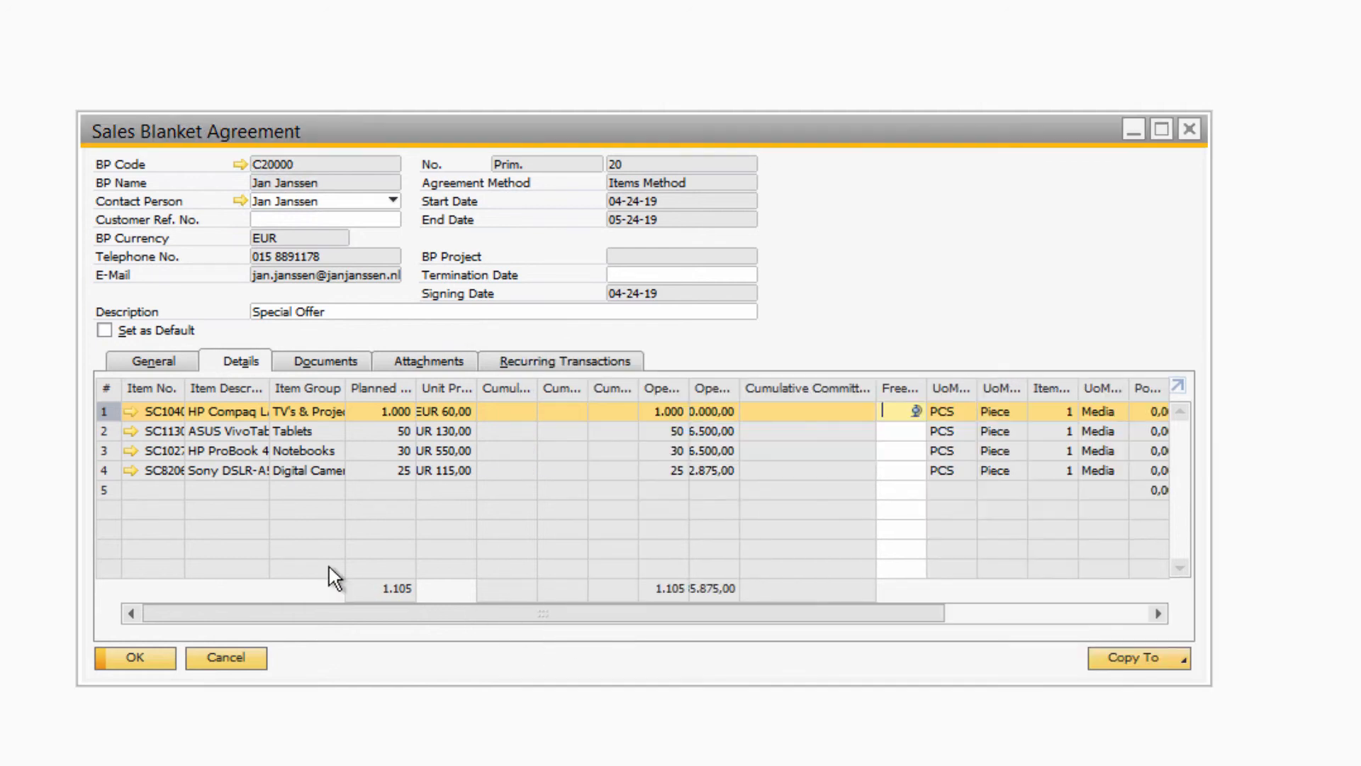
pyautogui.click(168, 362)
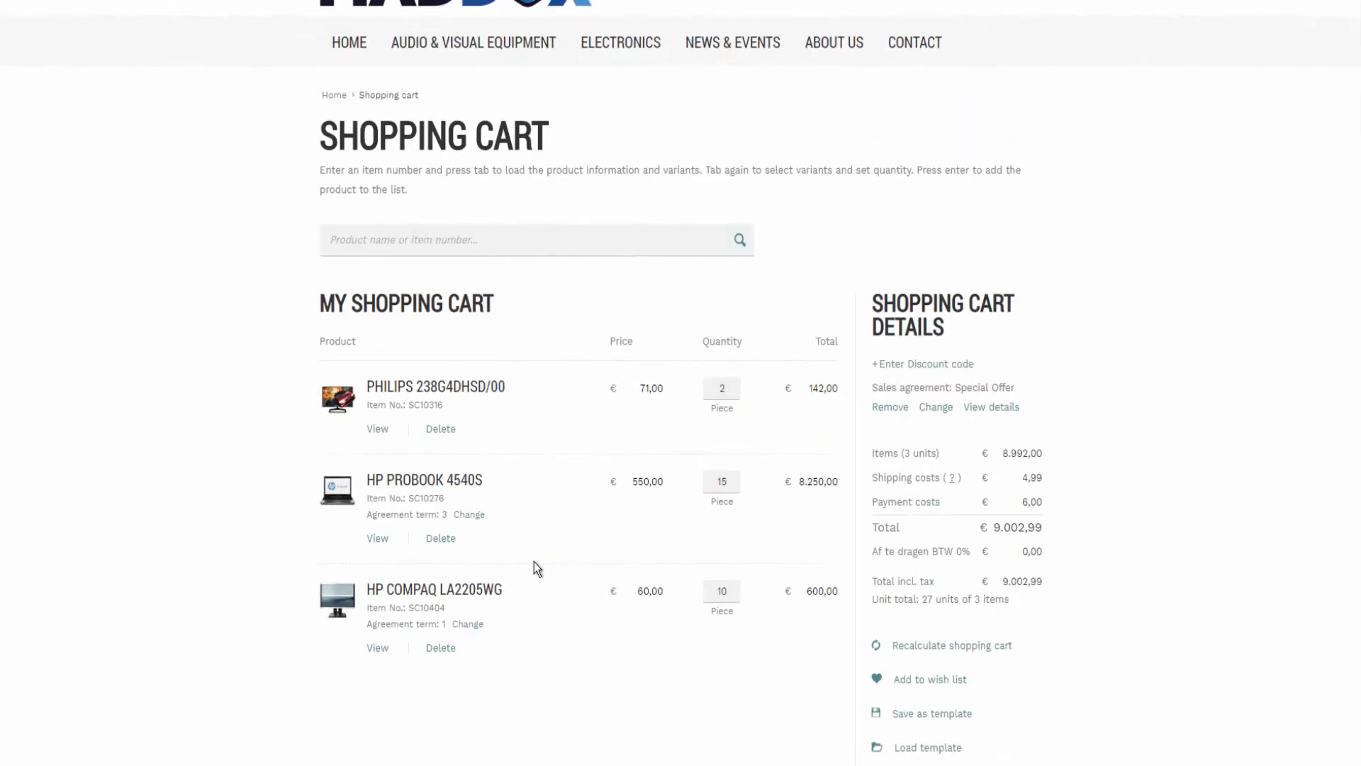
# Step: Switch to the webstore, proceed from the shopping cart to checkout, and select UPS 2nd Day Air as the delivery method
pyautogui.scroll(-1, 534, 562)
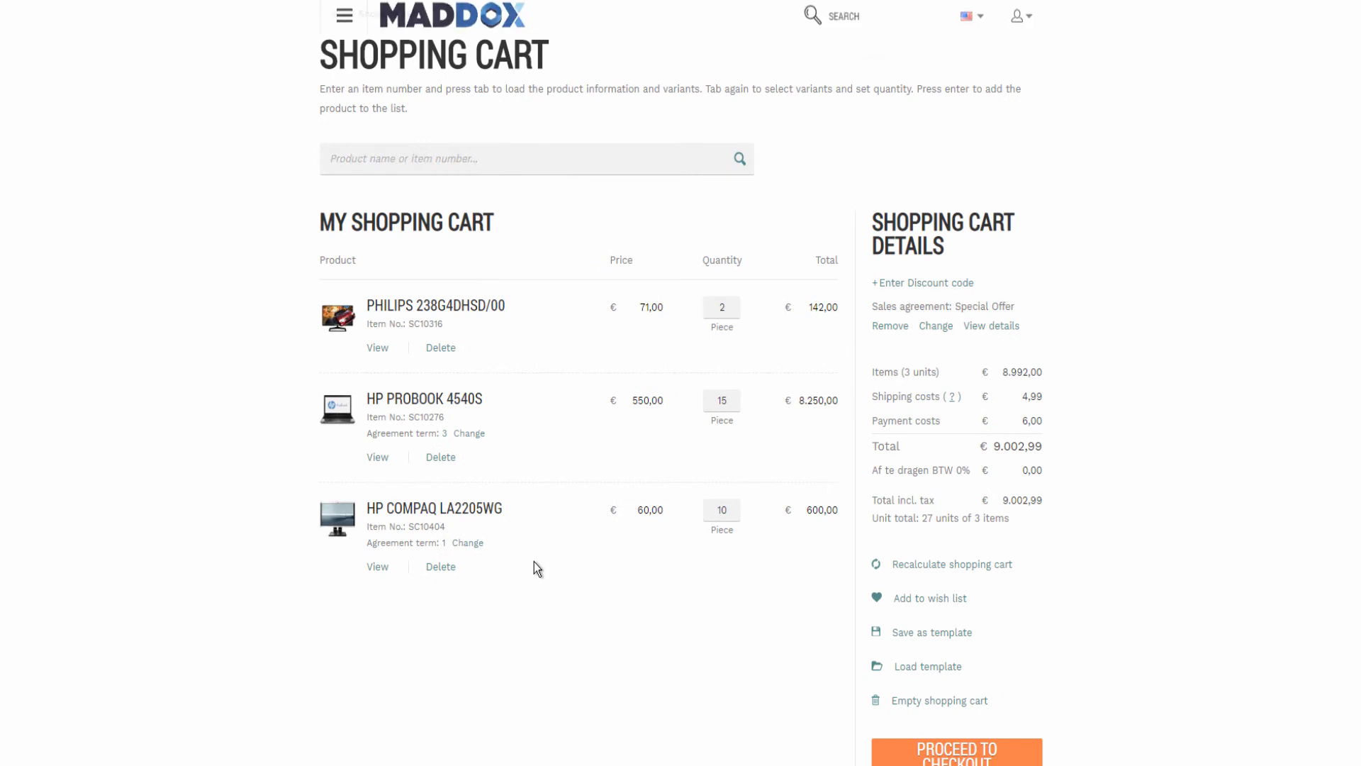
pyautogui.click(913, 751)
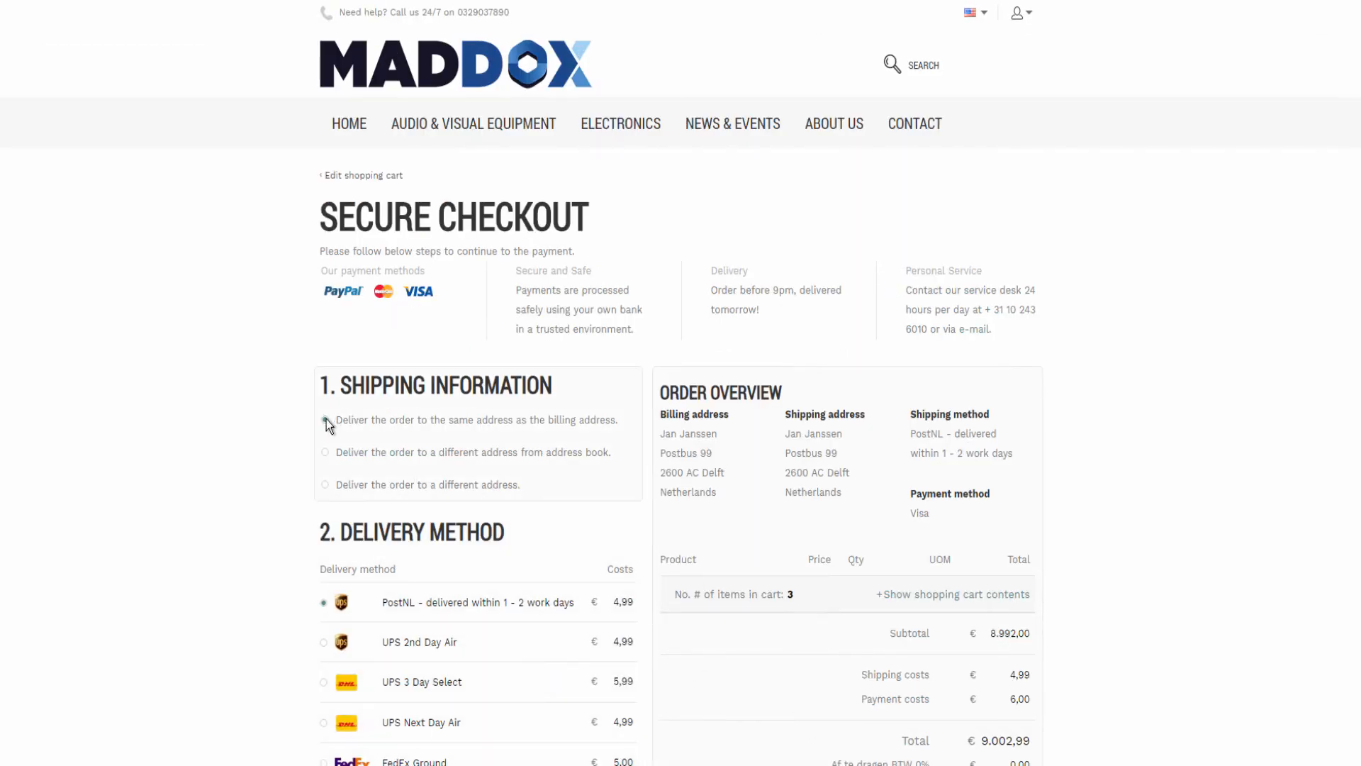
pyautogui.scroll(-1, 326, 608)
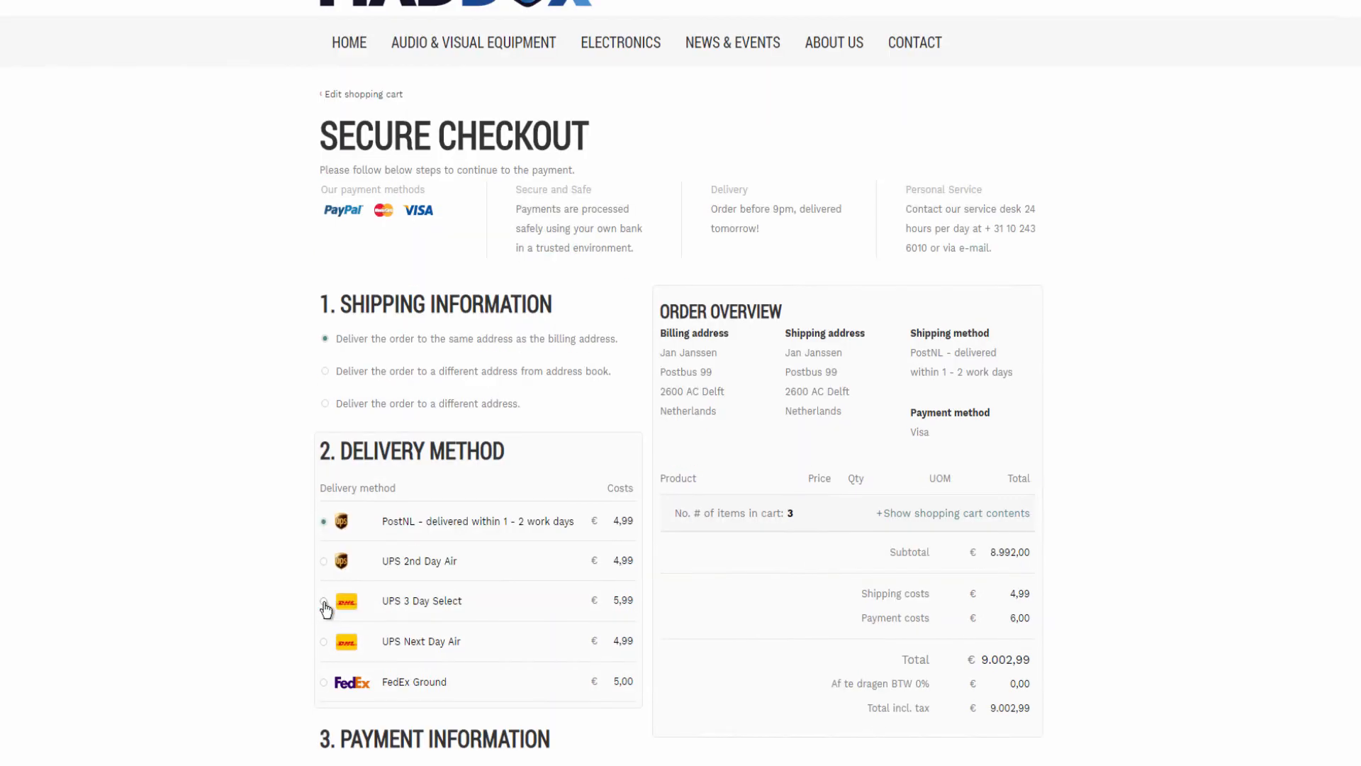
pyautogui.click(324, 561)
# Step: Select Mastercard as the payment method and pay for the order
pyautogui.scroll(-3, 326, 567)
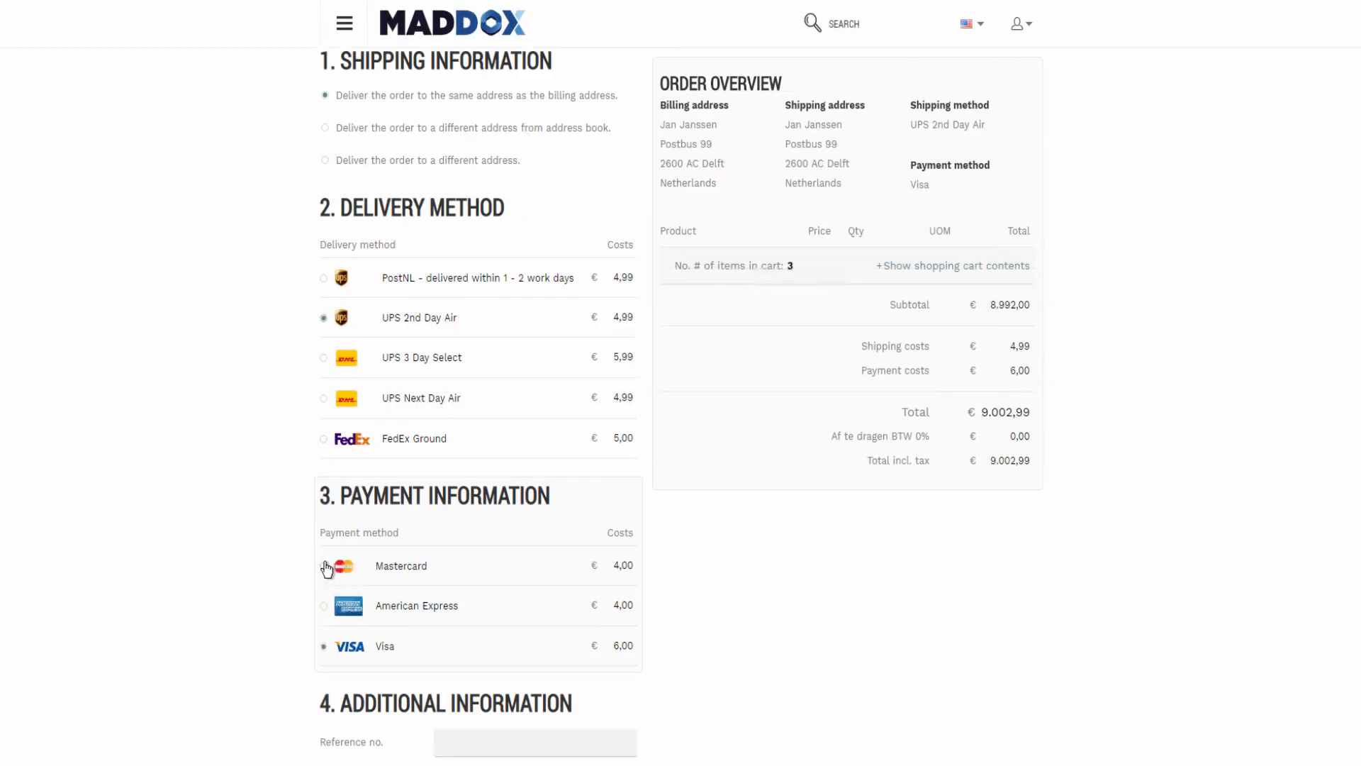
pyautogui.click(325, 565)
pyautogui.scroll(-3, 327, 571)
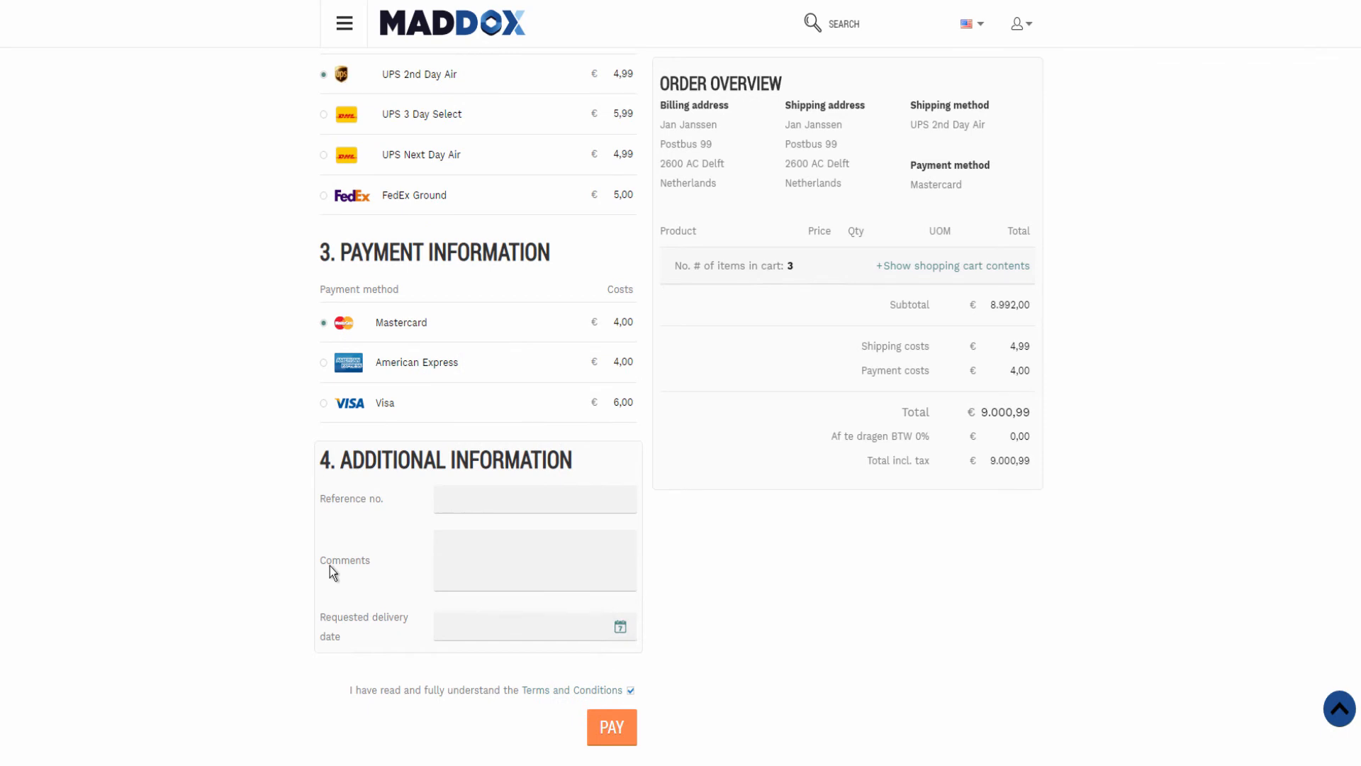
pyautogui.click(609, 726)
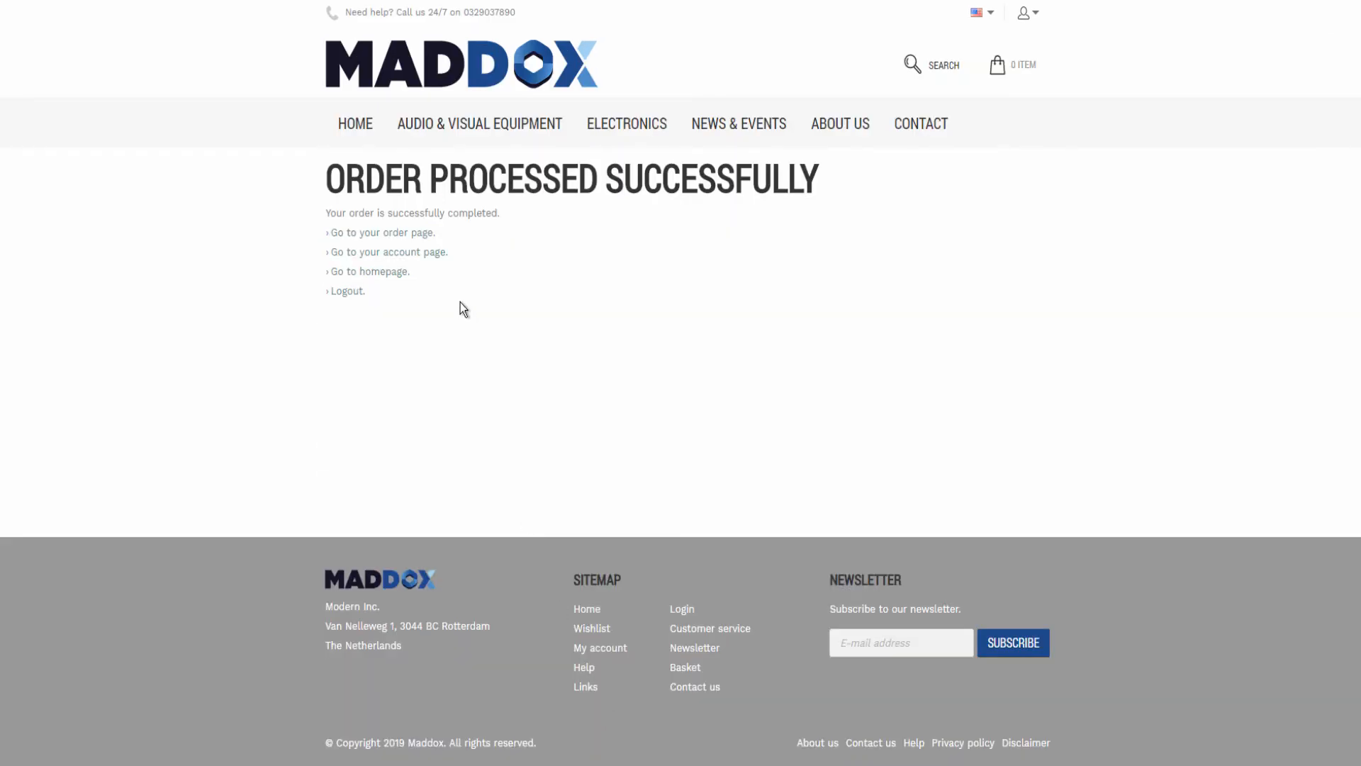
# Step: Open the placed order's page, examine its sales agreement ID, and expand its order lines
pyautogui.click(425, 234)
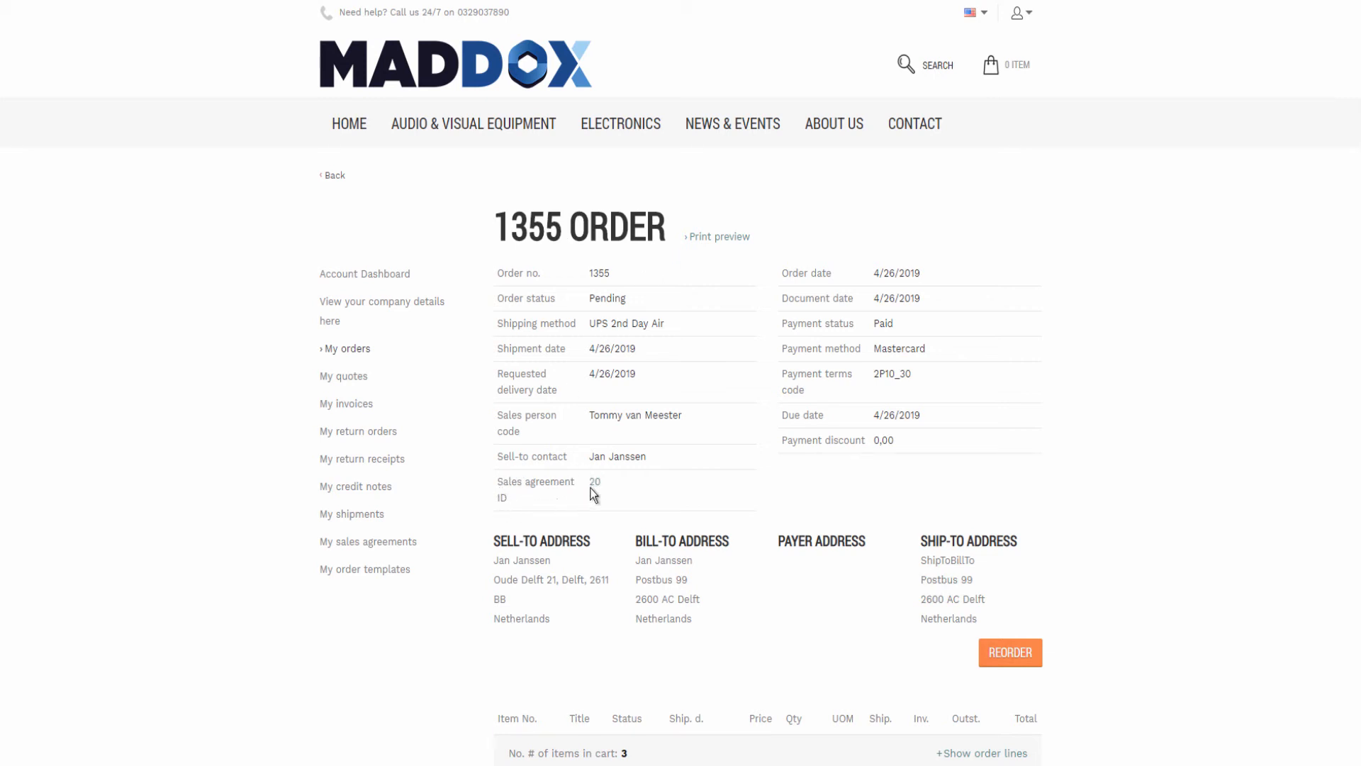
pyautogui.scroll(-3, 584, 550)
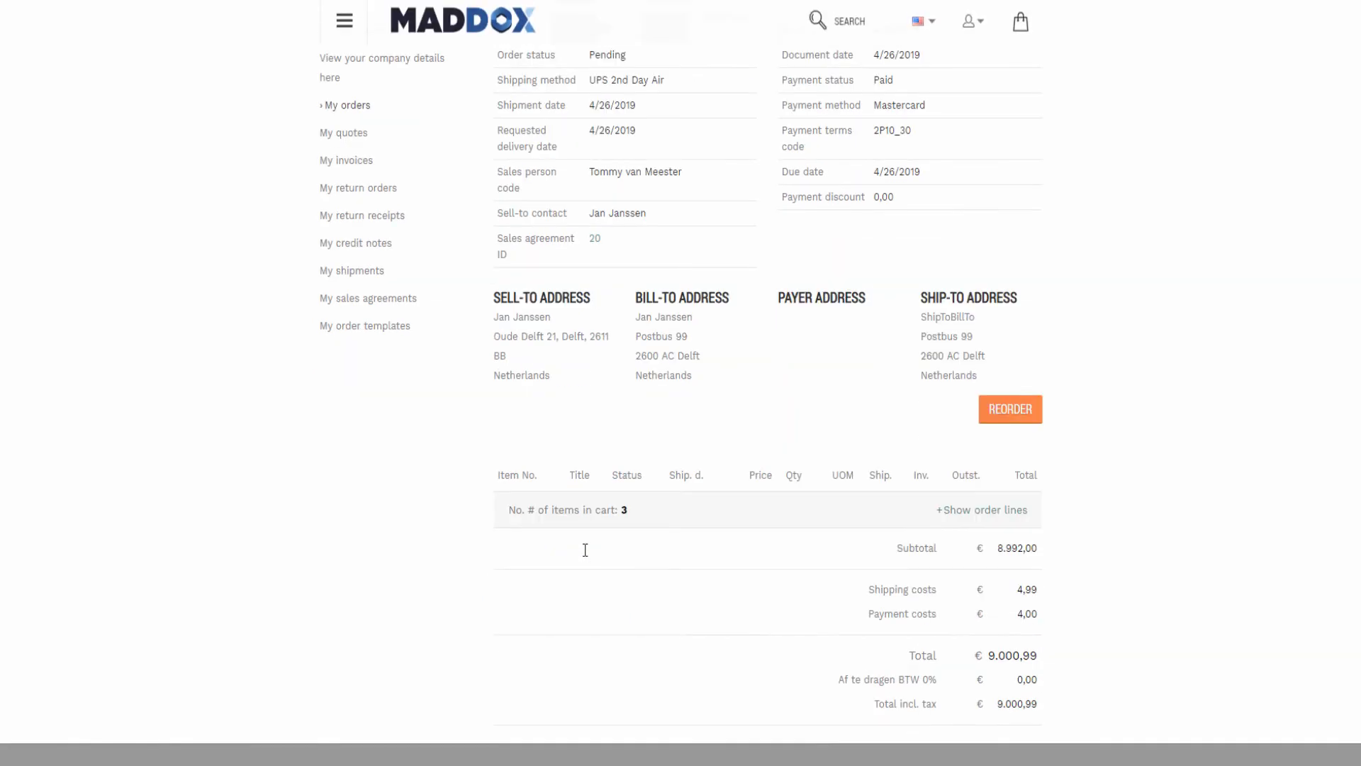
pyautogui.click(985, 516)
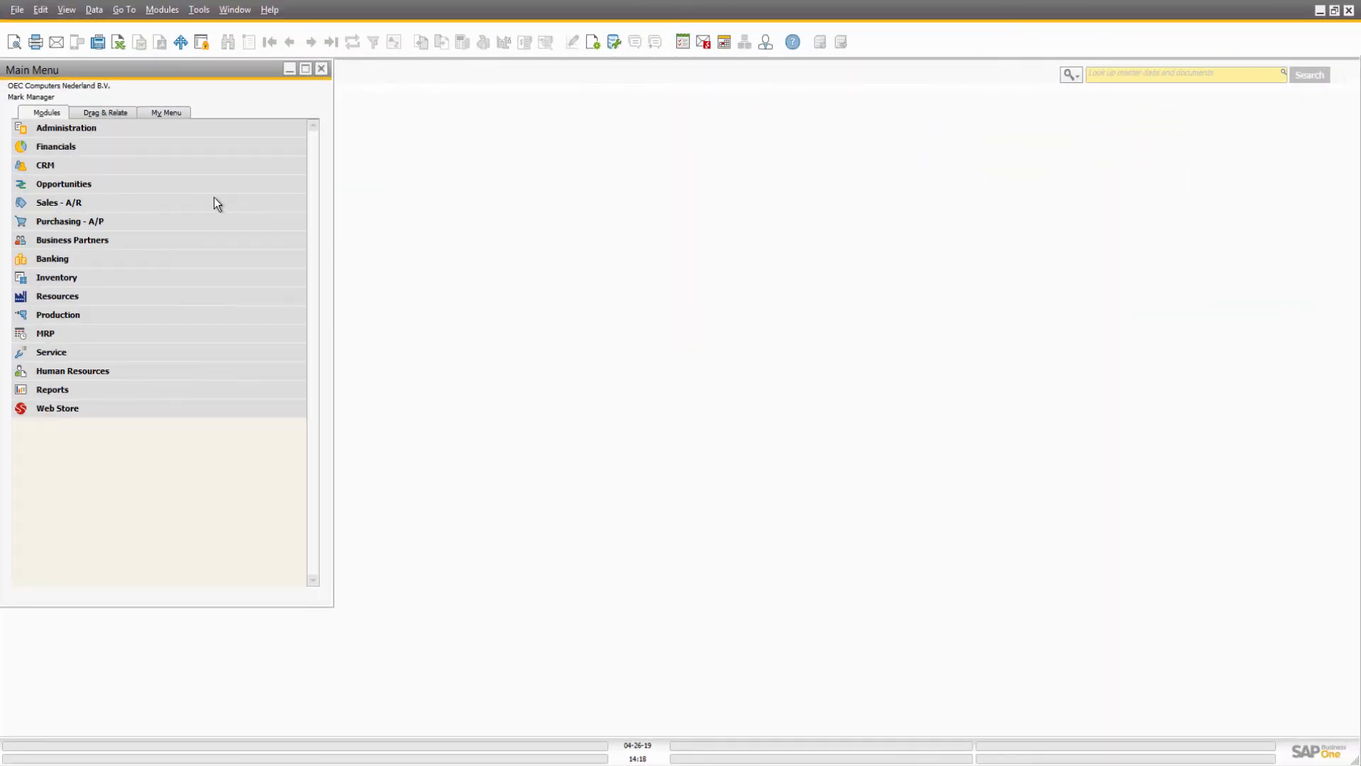
# Step: Switch to SAP Business One, display the last sales order to review its blanket agreement lines, and minimize it
pyautogui.click(214, 201)
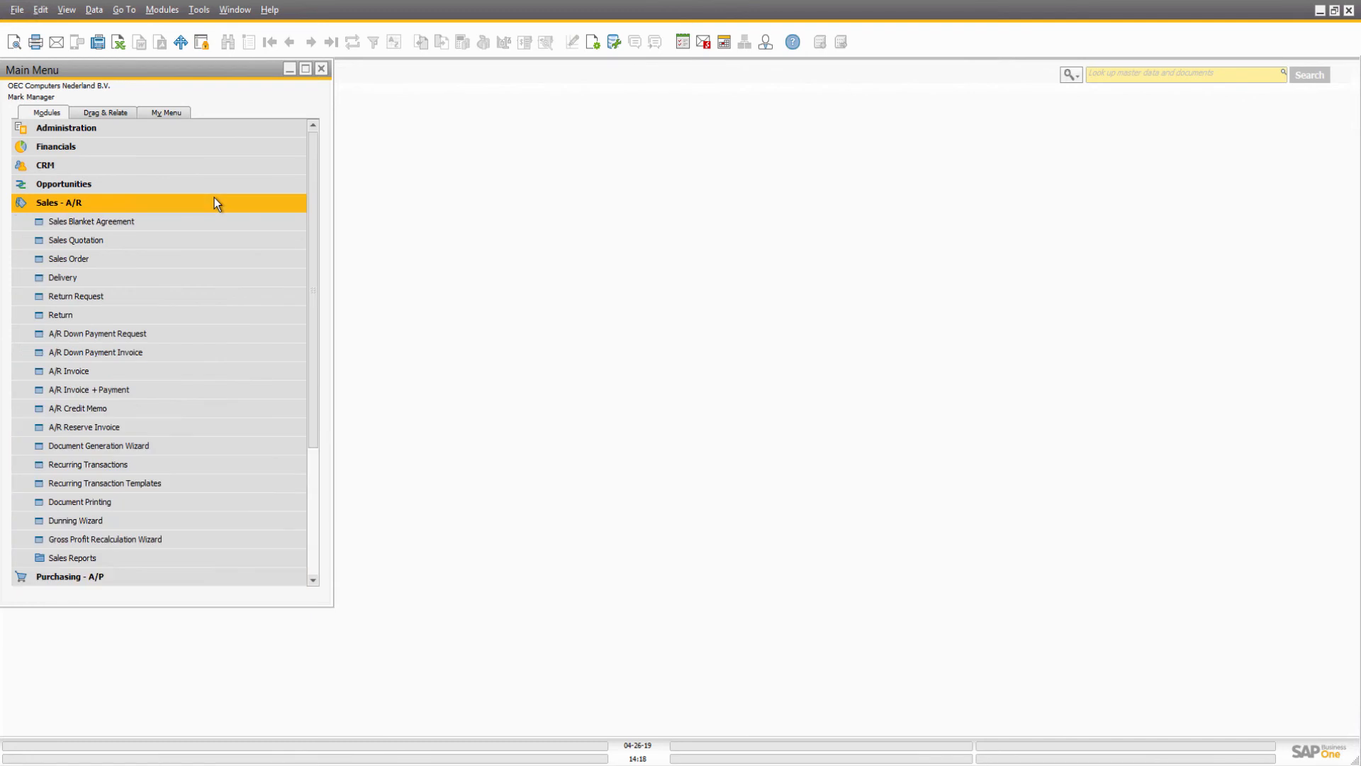
pyautogui.click(210, 268)
pyautogui.click(334, 44)
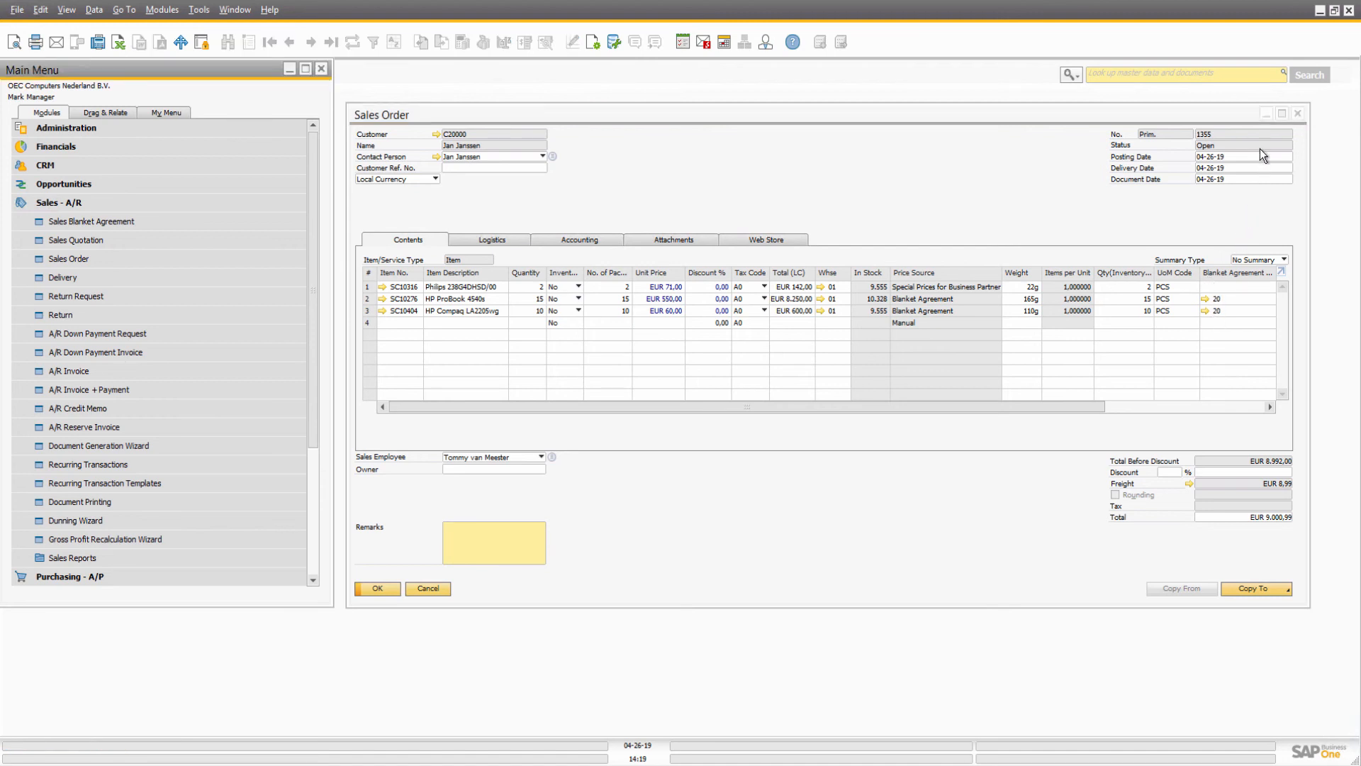
pyautogui.click(1266, 113)
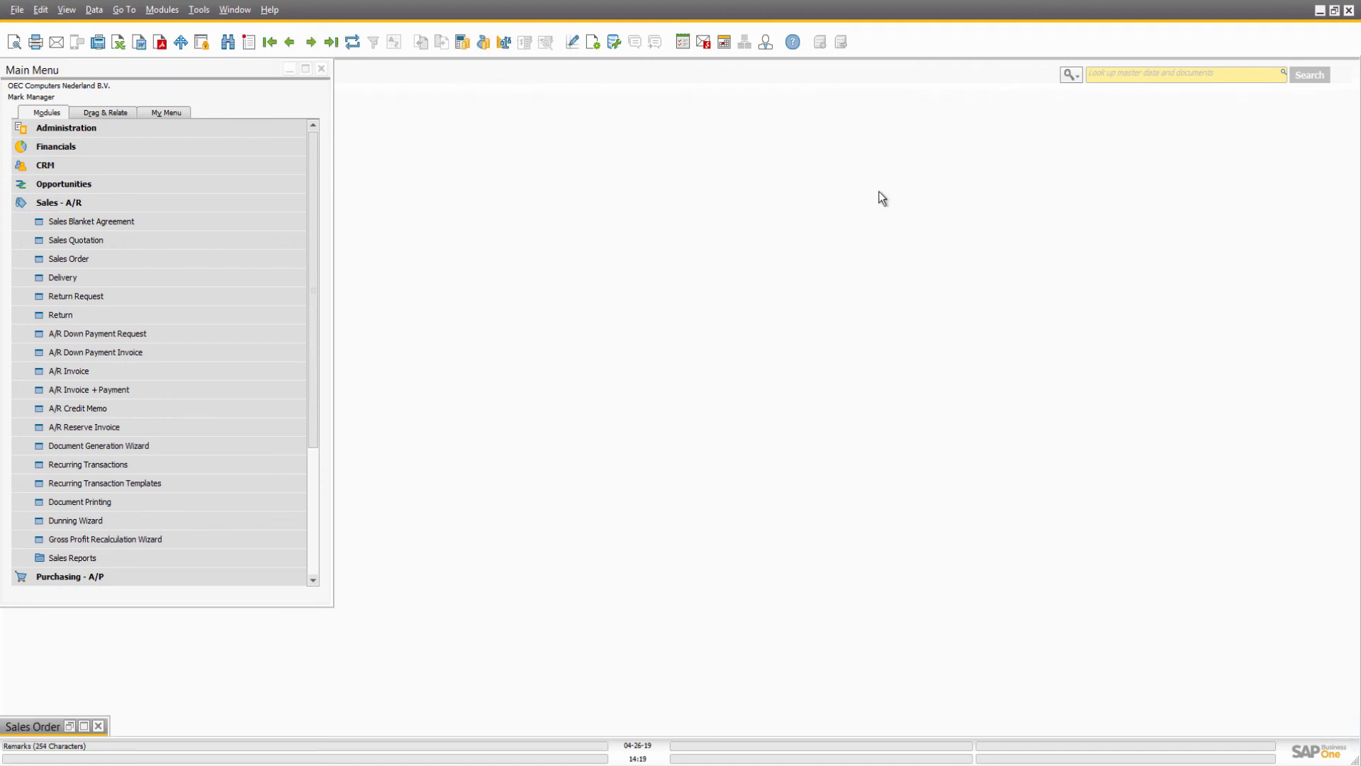
# Step: Open sales blanket agreement 20 and display its relationship map
pyautogui.click(185, 219)
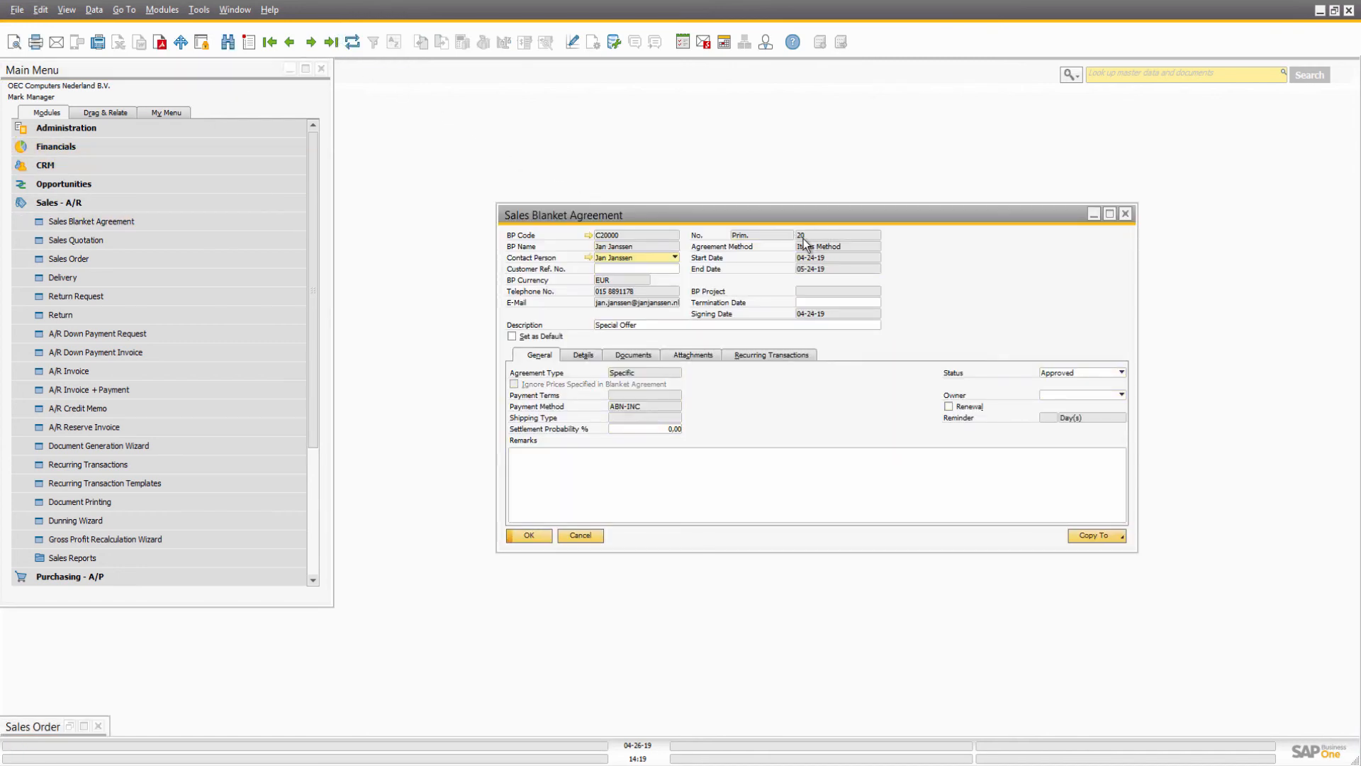
pyautogui.rightClick(950, 253)
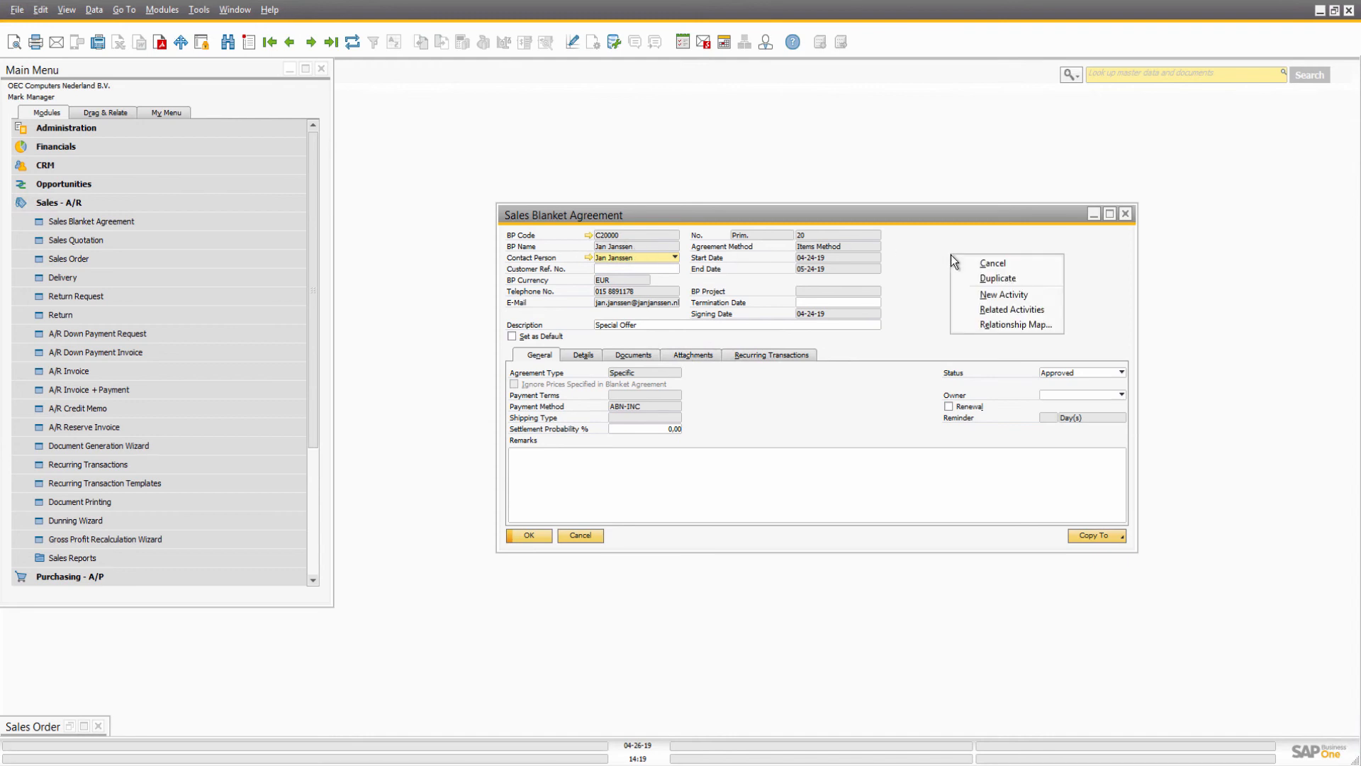
pyautogui.click(989, 324)
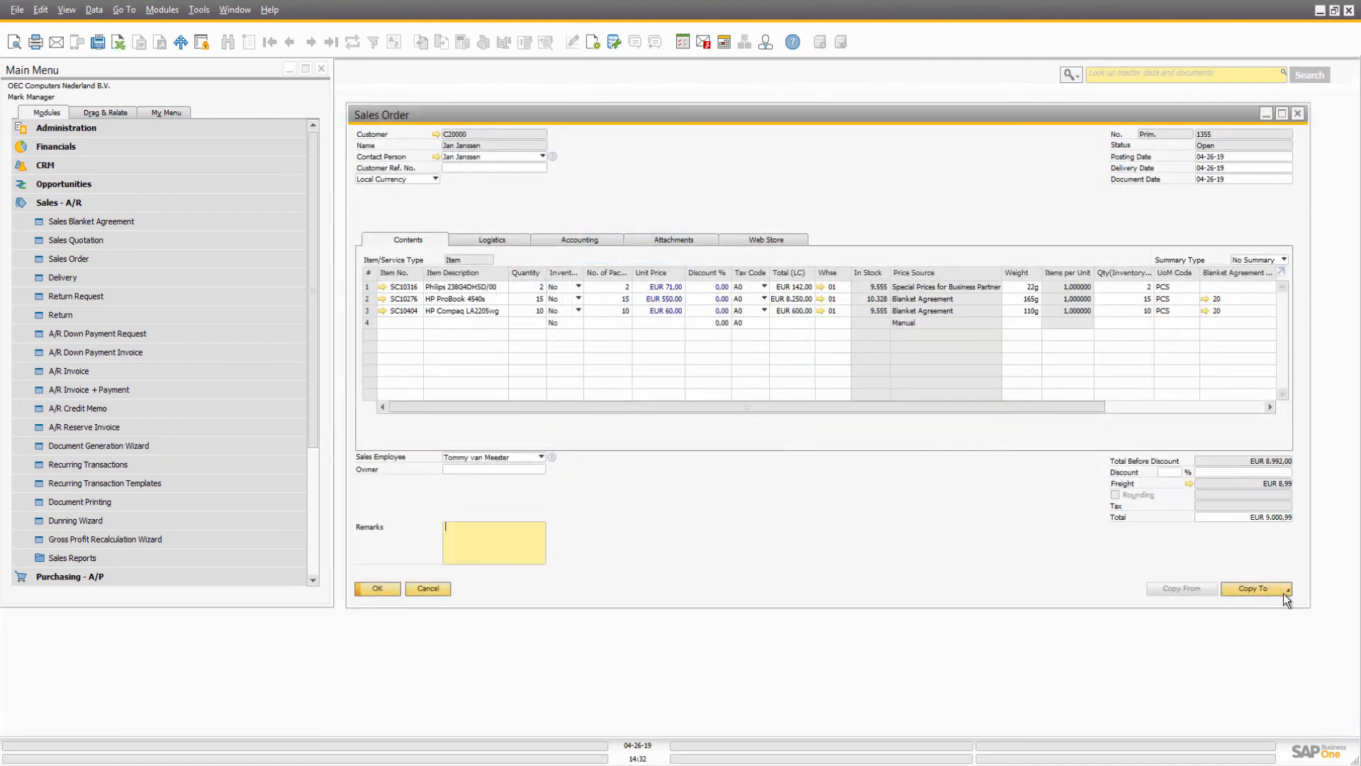
# Step: Show the sales order's copy targets, then switch to the webstore and examine the Special Offer agreement's term quantities and amounts
pyautogui.click(1287, 588)
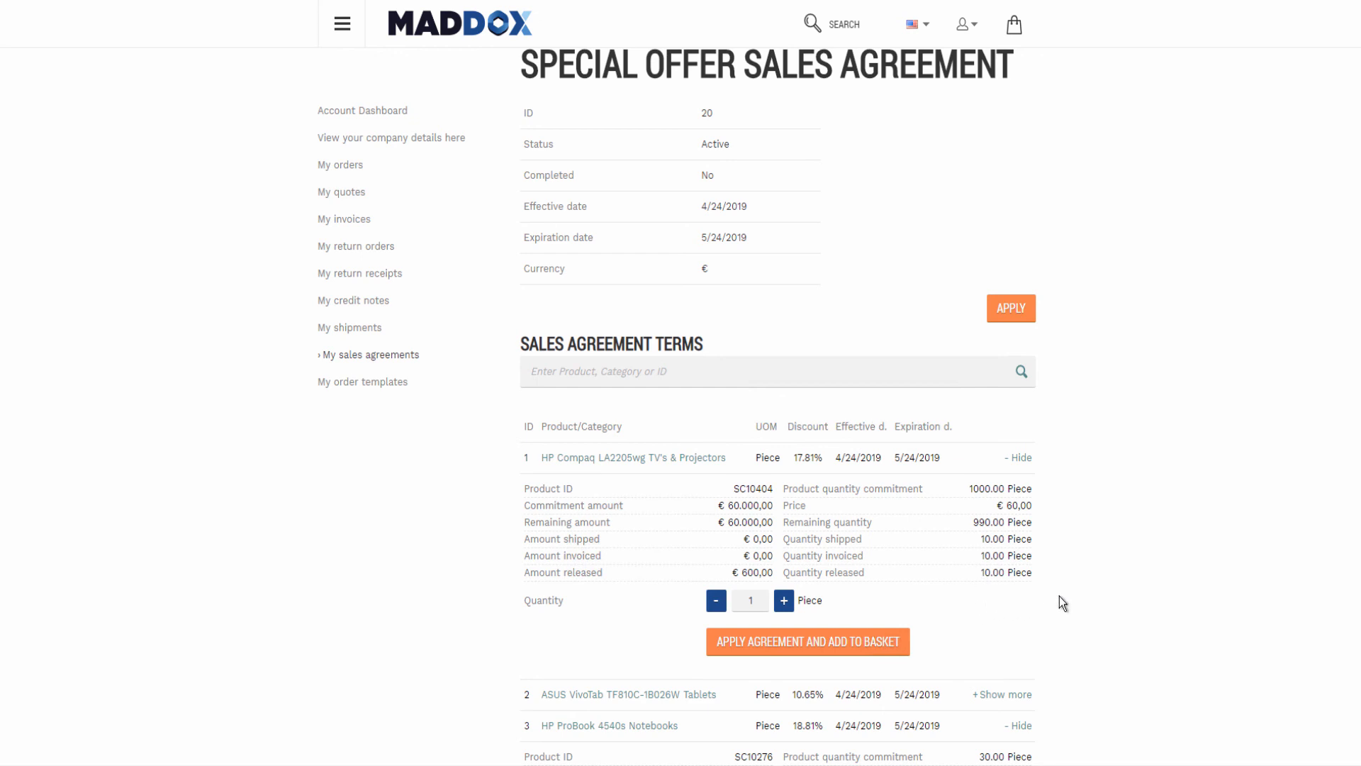
pyautogui.scroll(-3, 1059, 597)
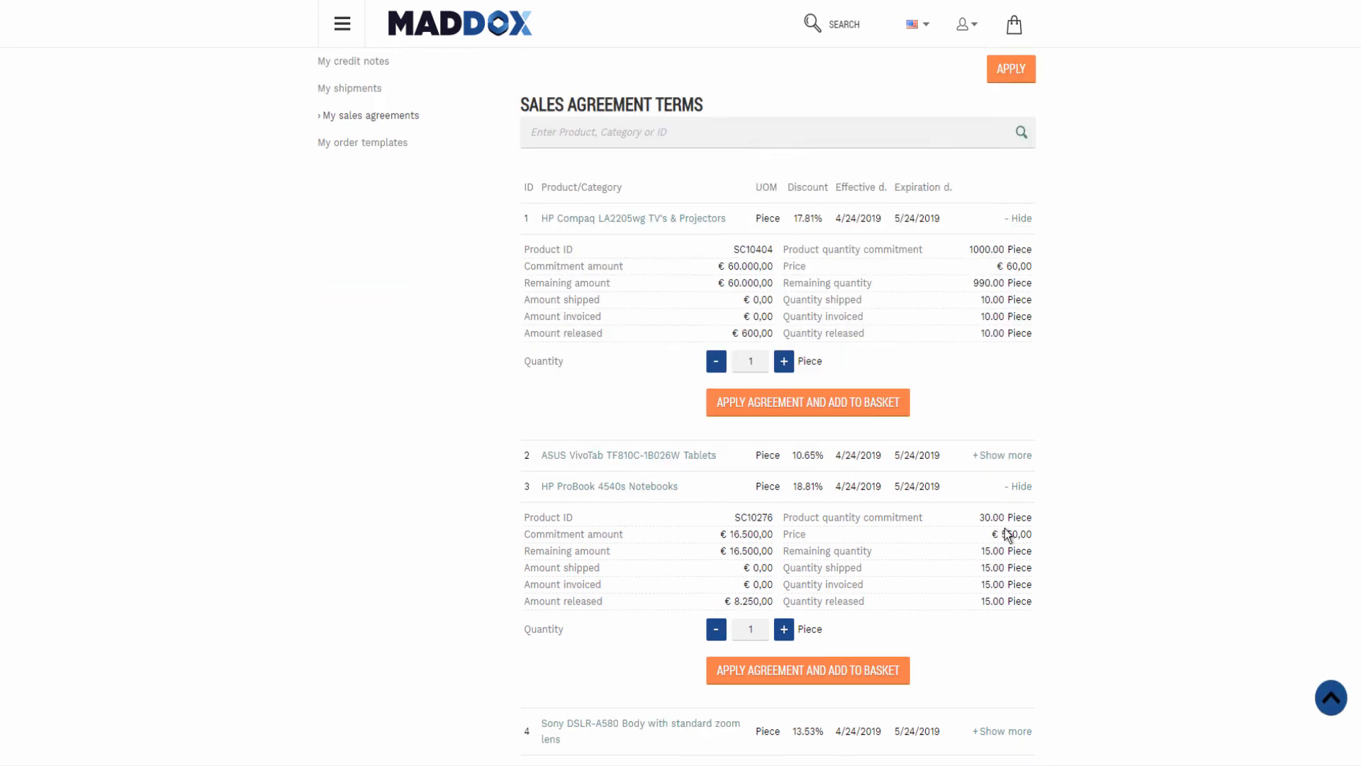